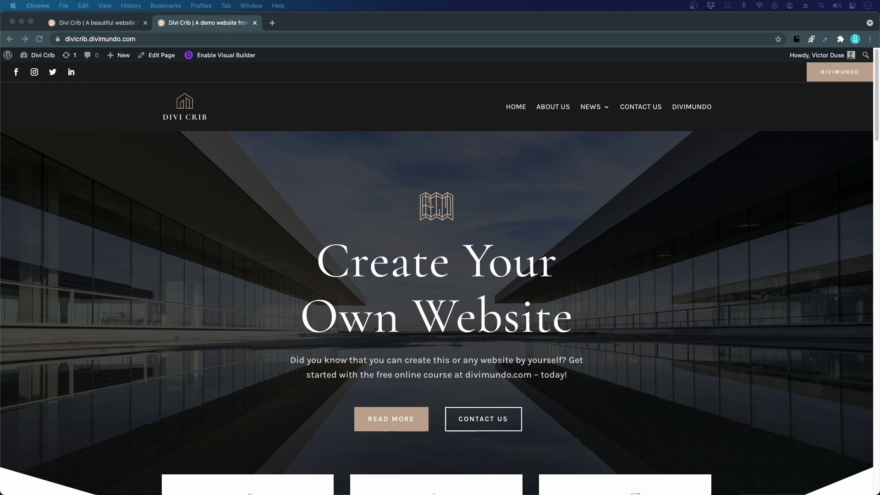
Step: Compare the plain Divi Crib site with the finished demo site and examine the demo home page down to its footer
left_click(62, 22)
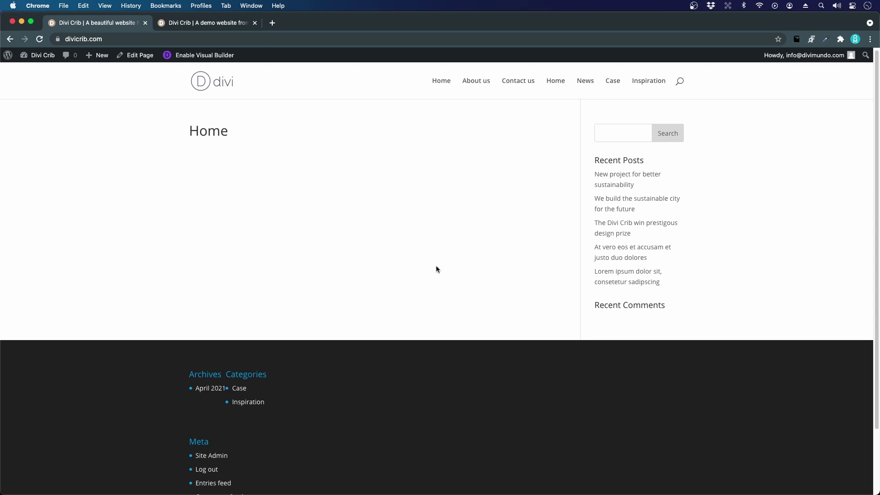
left_click(212, 25)
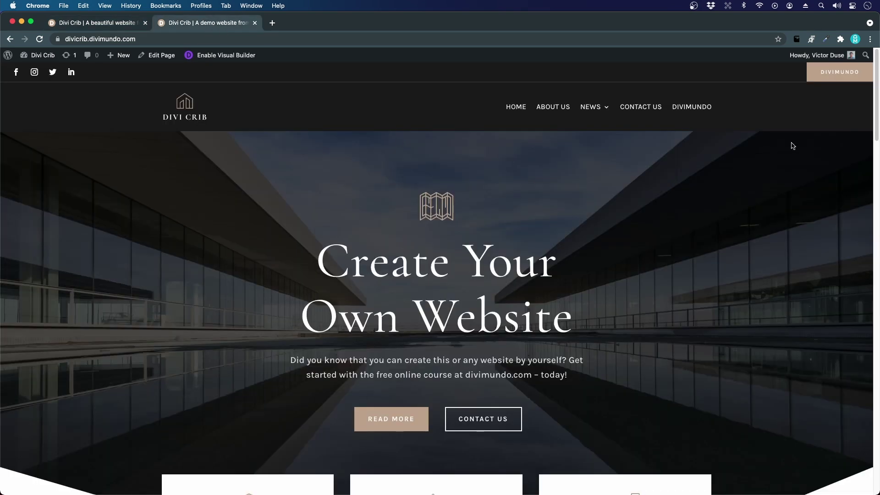
scroll(850, 219, "down", 5)
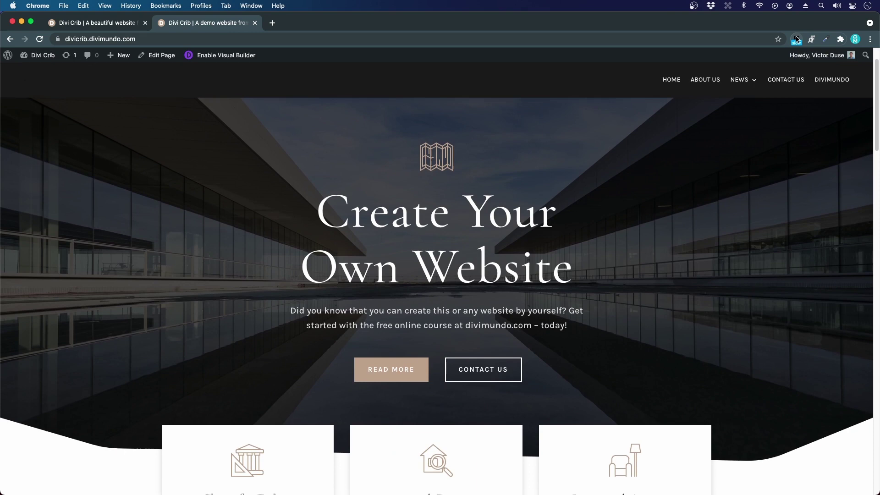
scroll(849, 219, "down", 5)
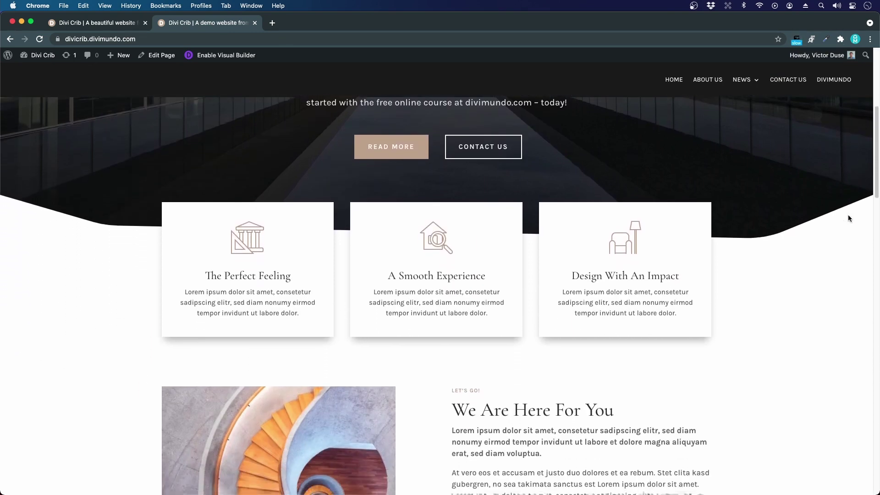
scroll(849, 219, "down", 5)
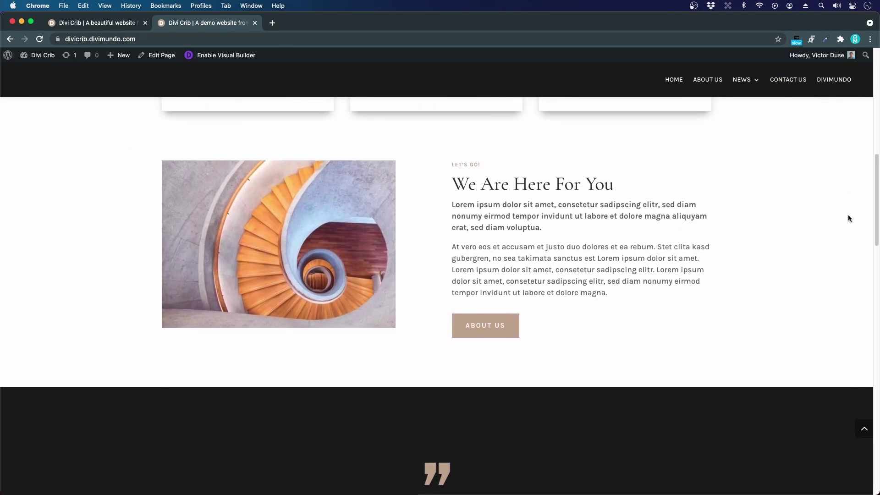
scroll(849, 219, "down", 5)
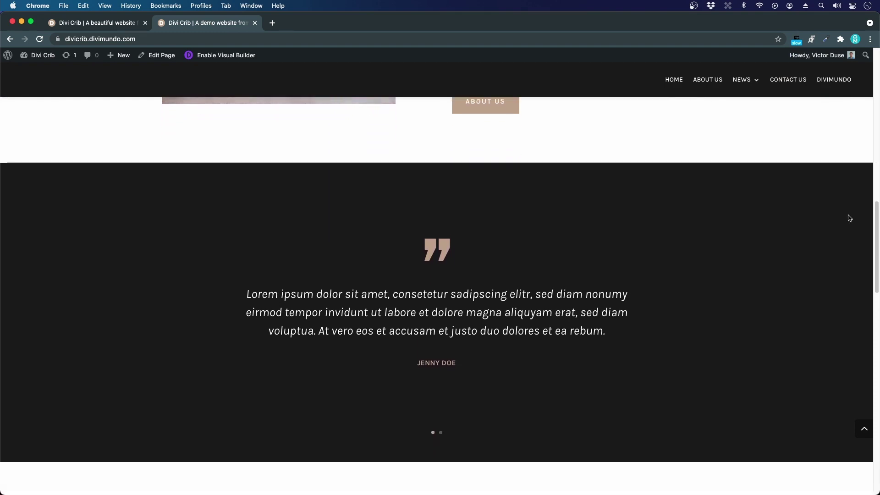
scroll(849, 218, "down", 5)
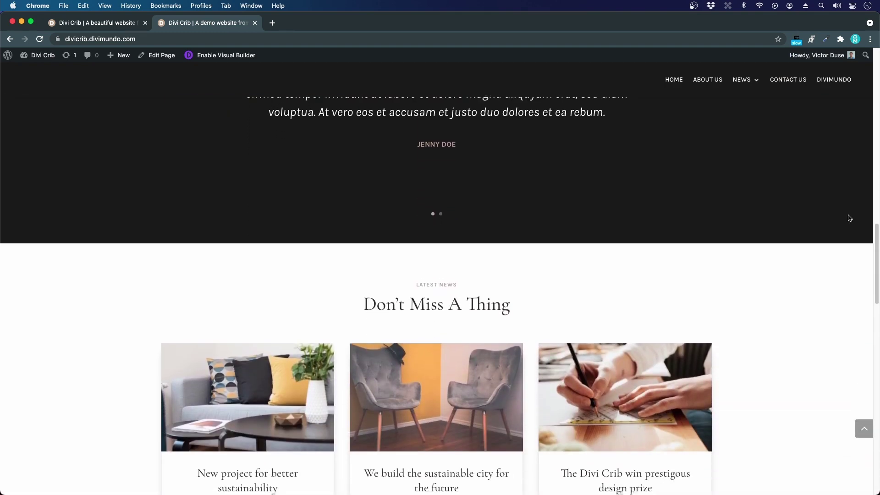
scroll(823, 198, "down", 5)
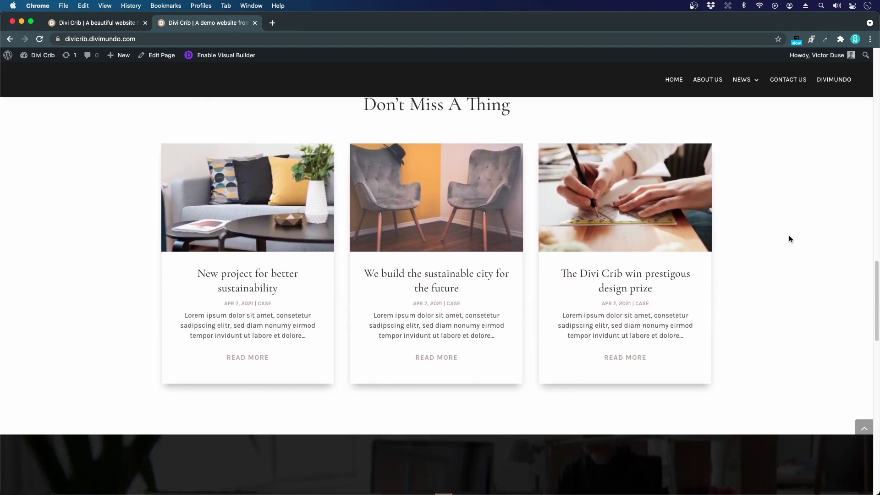
scroll(798, 276, "down", 5)
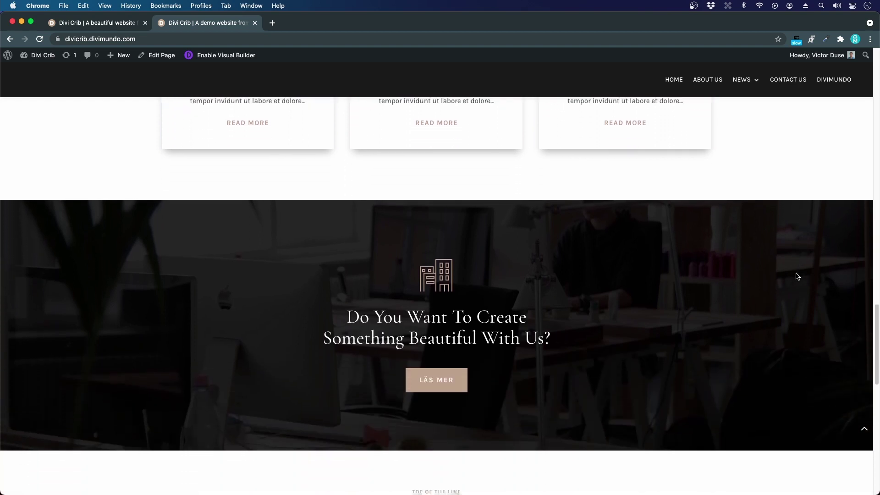
scroll(798, 277, "down", 5)
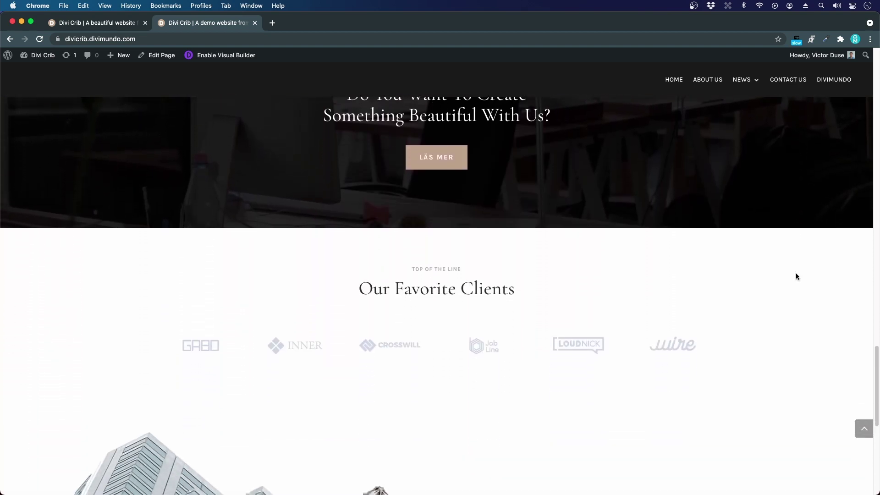
scroll(796, 277, "down", 5)
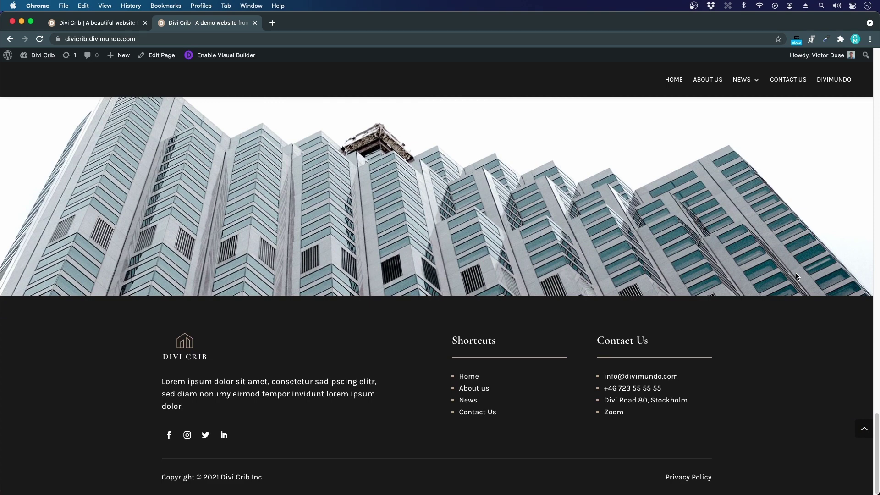
left_click(865, 432)
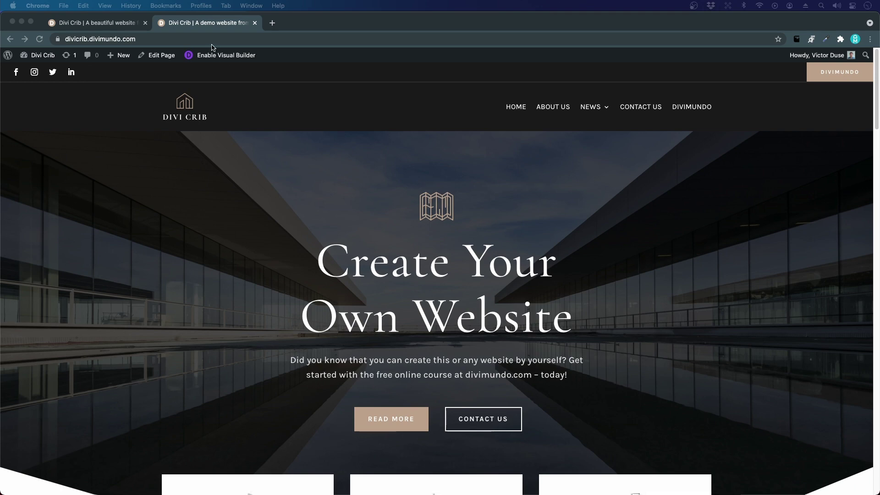
Step: Open the demo home page in the Visual Builder and replace "Your" with "My" in the hero heading
left_click(238, 59)
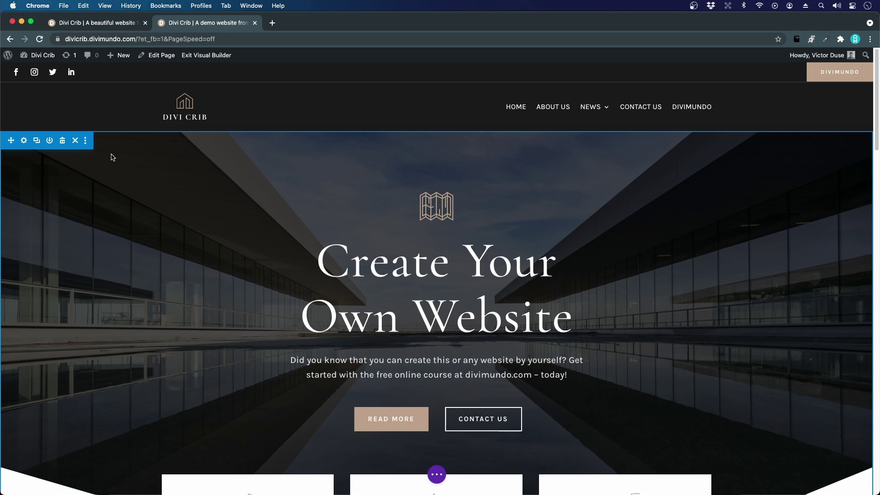
scroll(247, 266, "down", 10)
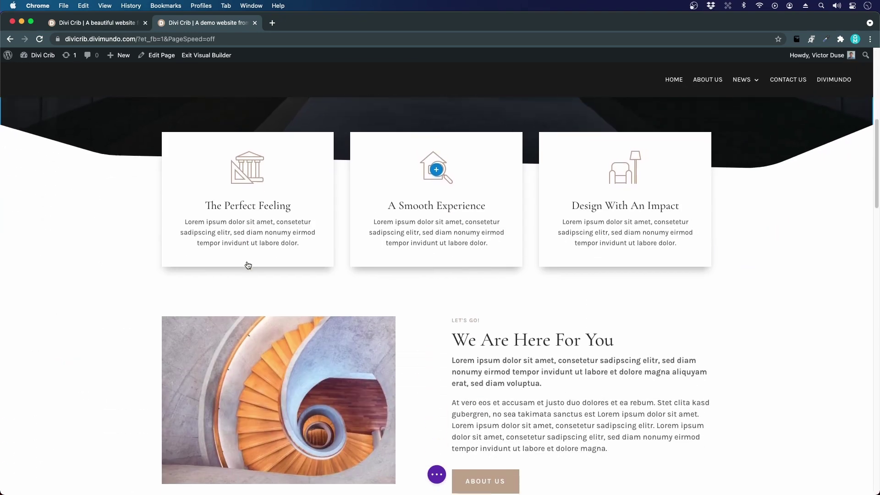
scroll(247, 265, "down", 15)
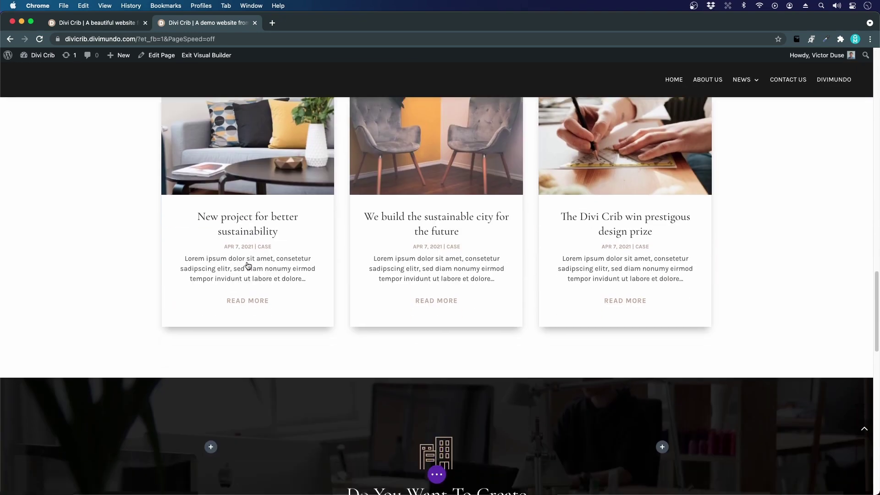
scroll(478, 274, "down", 5)
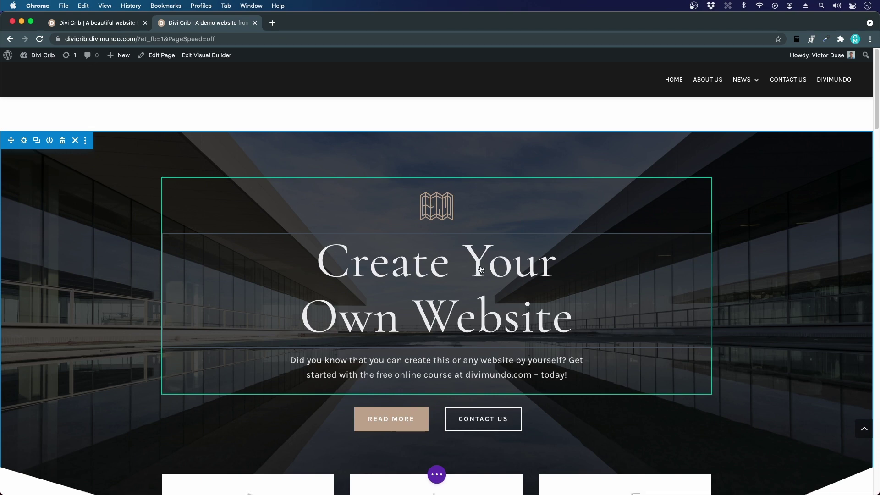
left_click(506, 266)
double_click(506, 266)
type("My")
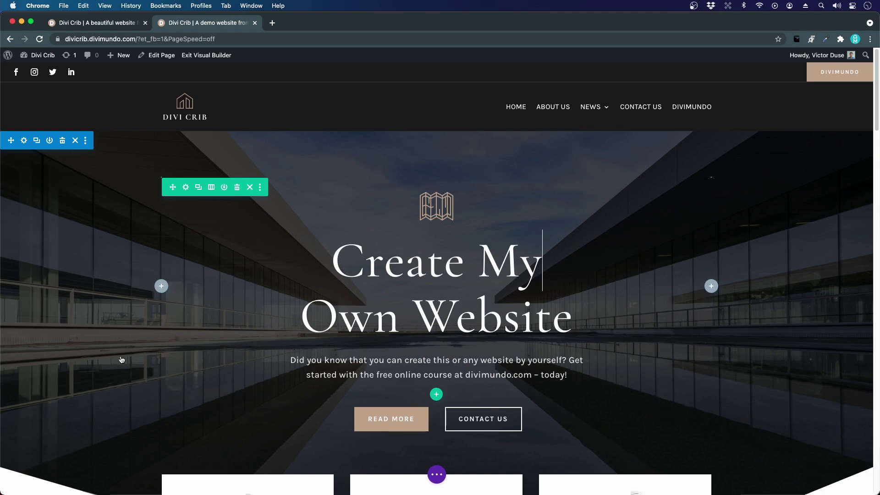
Step: Swap the "We Are Here For You" row's contents: spiral staircase image into the right column, text and About Us button into the left
scroll(122, 359, "down", 10)
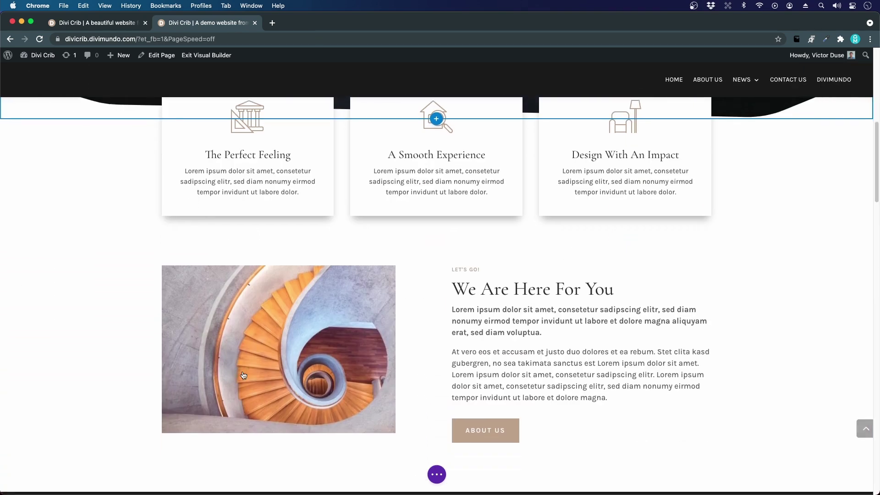
left_click_drag(292, 326, 479, 272)
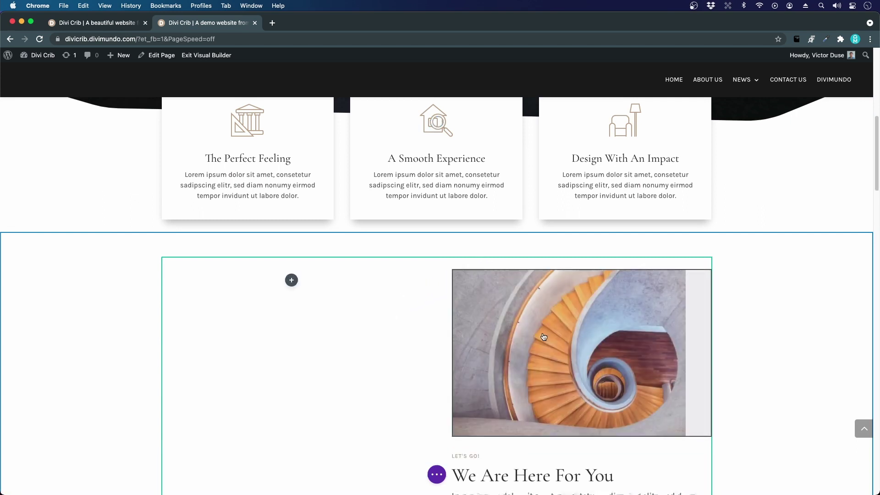
scroll(544, 332, "down", 3)
left_click_drag(531, 422, 295, 202)
scroll(619, 404, "down", 3)
left_click_drag(498, 273, 291, 204)
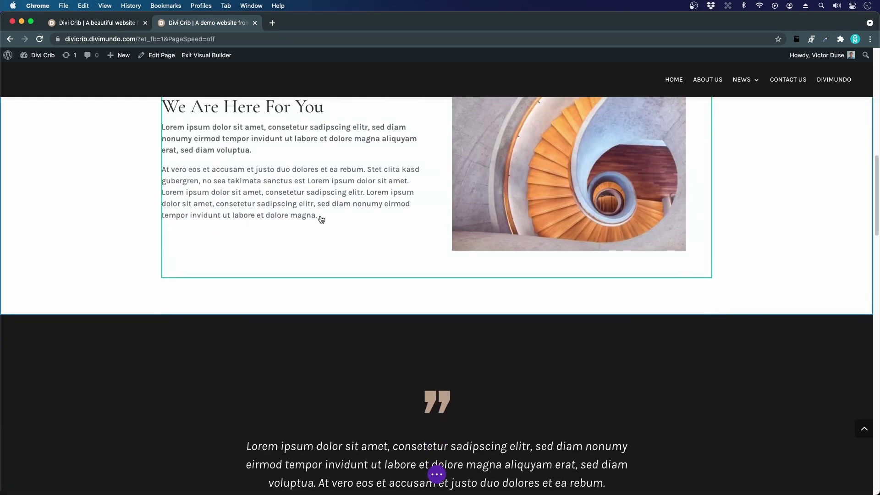
scroll(468, 360, "up", 5)
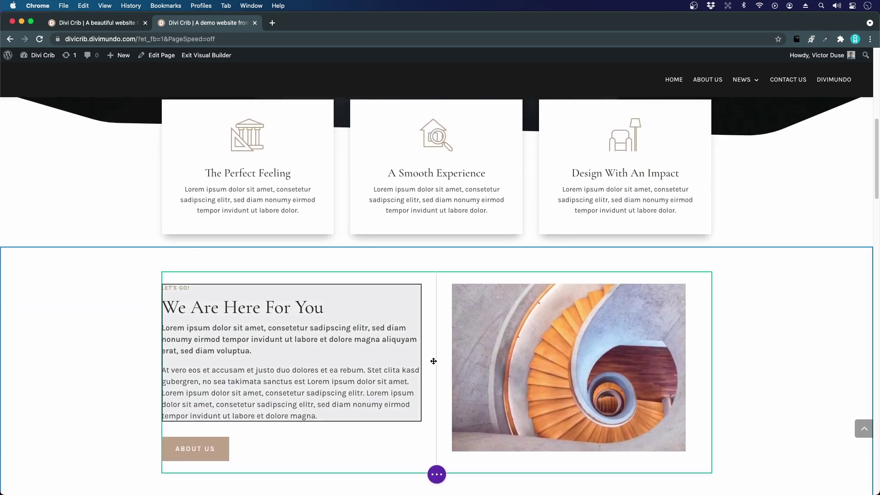
Step: Give the spiral staircase image the box shadow preset offset 6px horizontally and vertically, with a blur strength of 25px
mouse_move(579, 325)
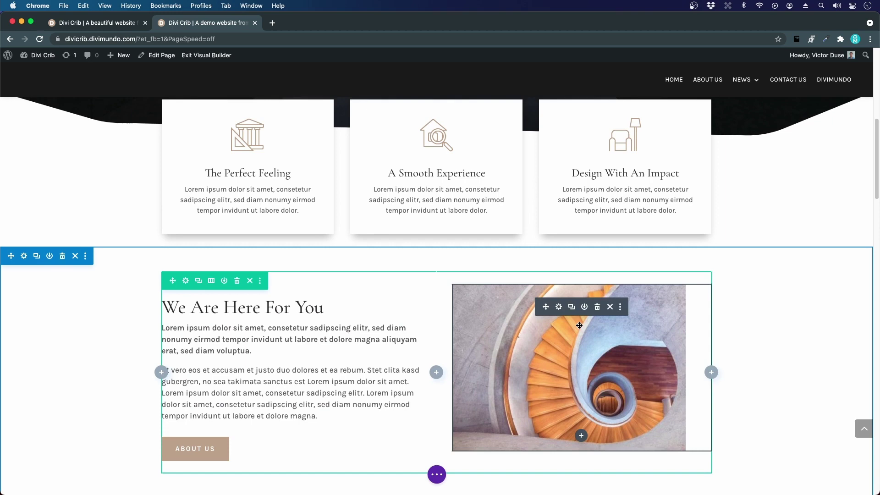
left_click(559, 307)
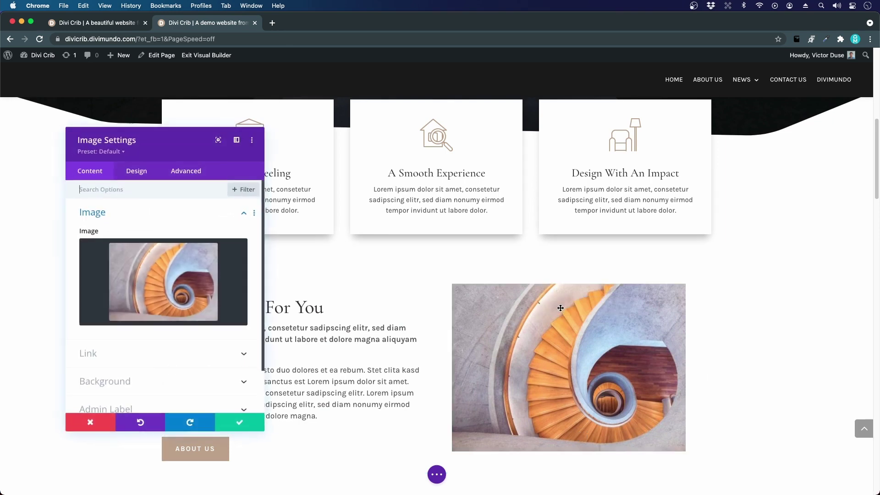
left_click(136, 170)
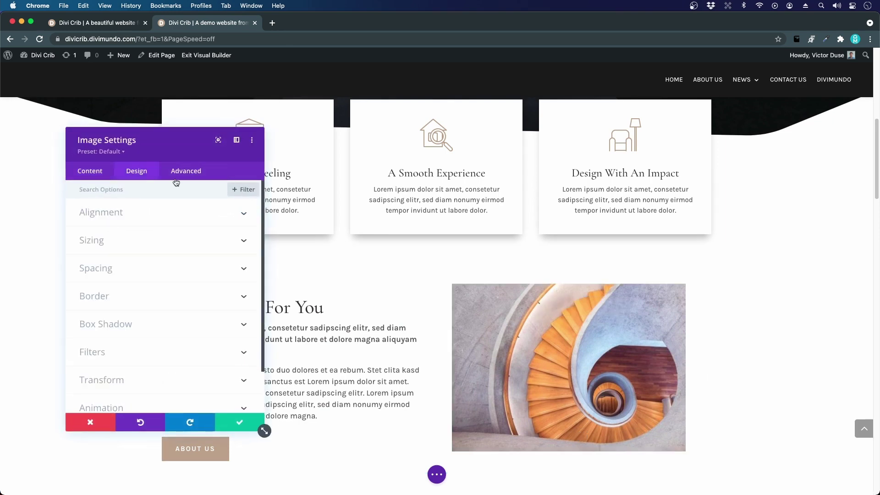
scroll(175, 297, "down", 3)
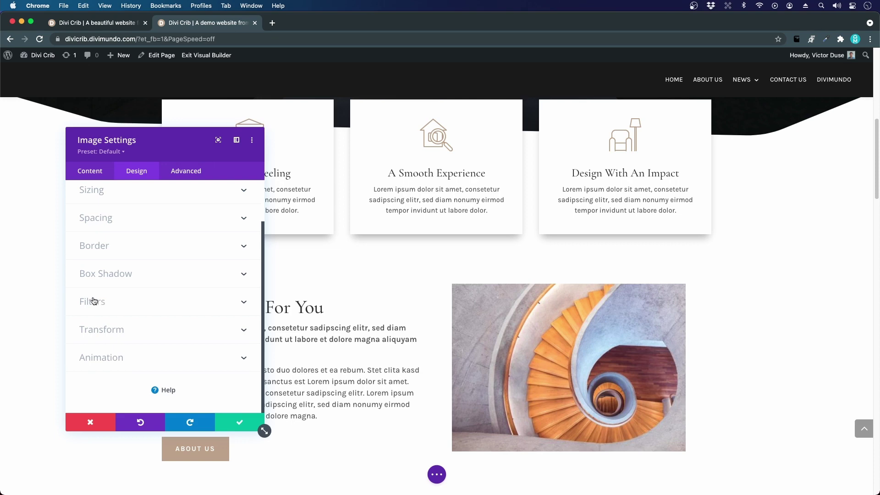
left_click(102, 283)
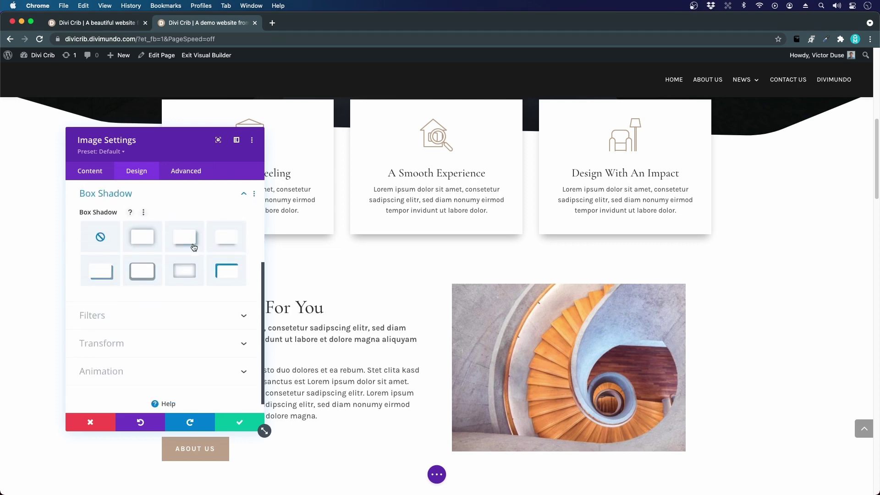
left_click(181, 235)
scroll(217, 305, "down", 1)
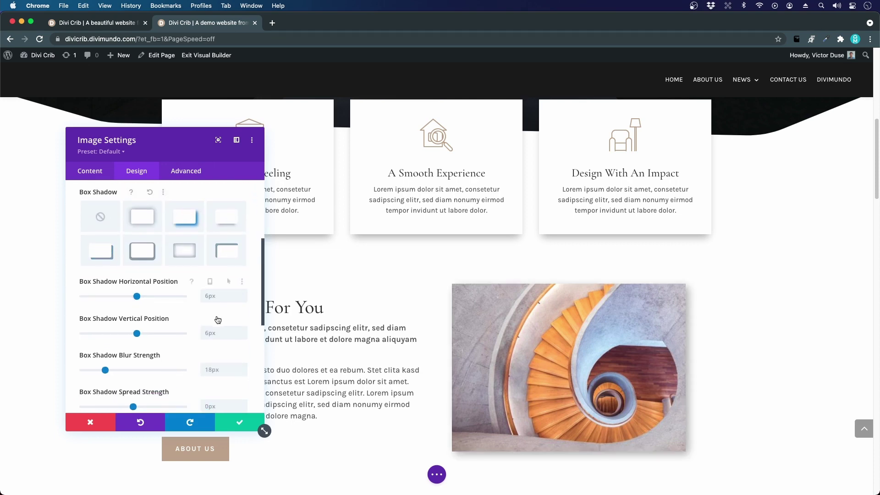
left_click_drag(106, 369, 220, 377)
left_click(115, 370)
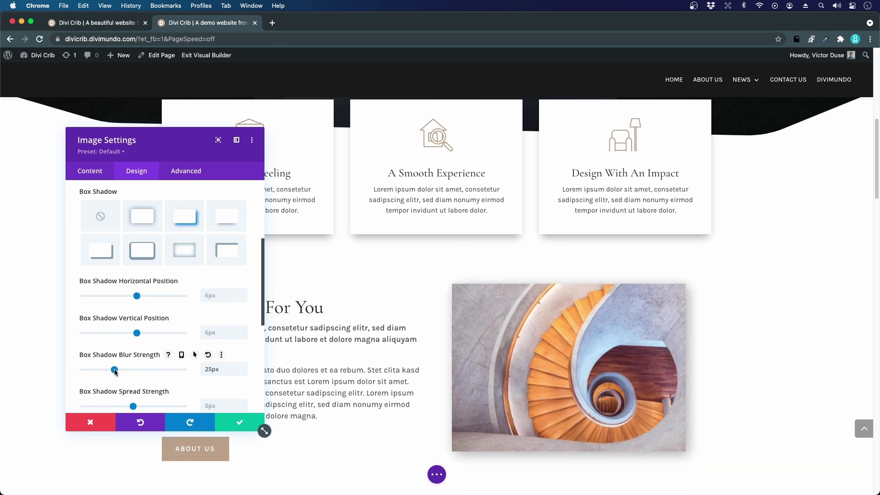
Step: Try the Slide animation on the staircase image, set its animation style to Bounce and save the image settings
scroll(136, 370, "down", 5)
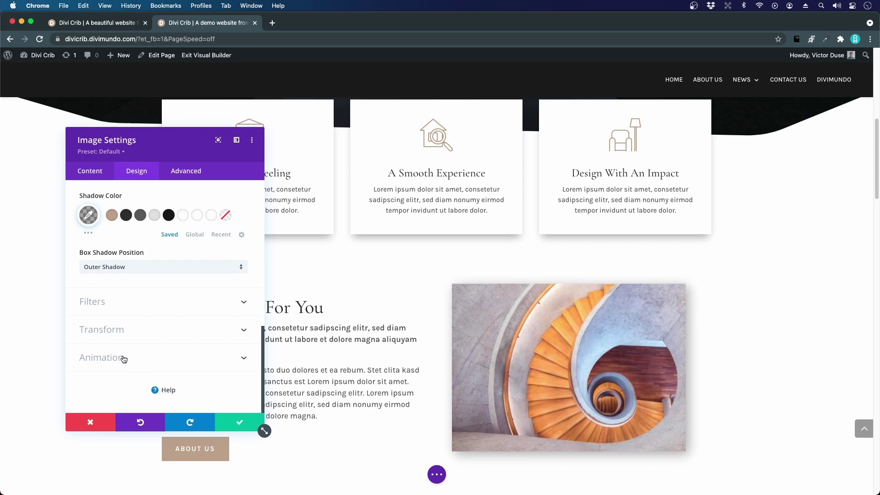
left_click(124, 358)
left_click(195, 309)
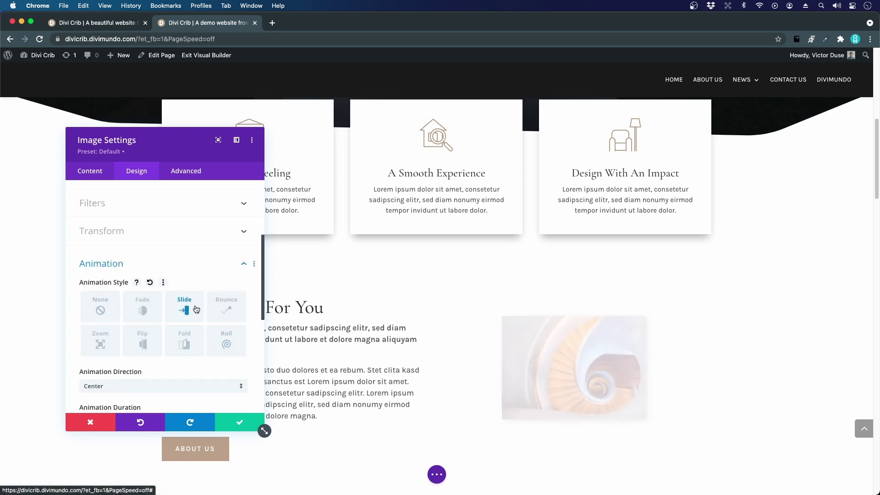
left_click(219, 310)
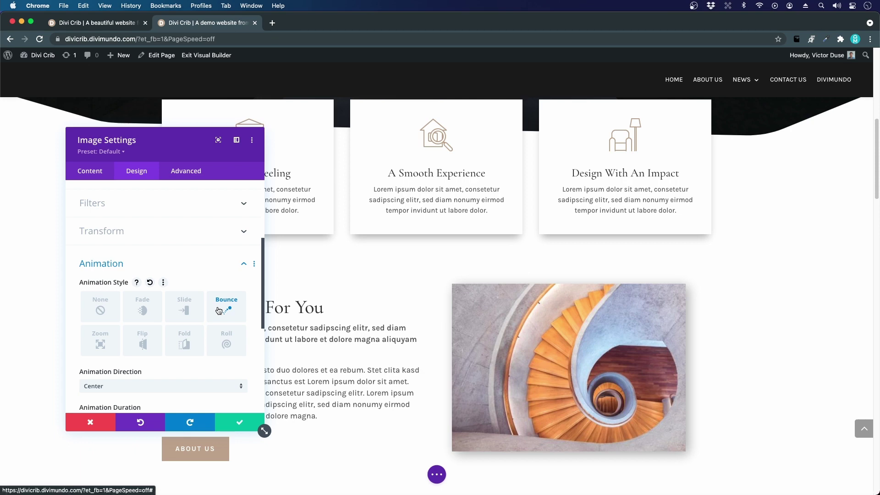
left_click(239, 422)
Step: Try the saved #c2ab92 swatch as the testimonial section's background colour, choose a muted purple instead and save the section settings
scroll(321, 412, "down", 4)
scroll(320, 402, "down", 2)
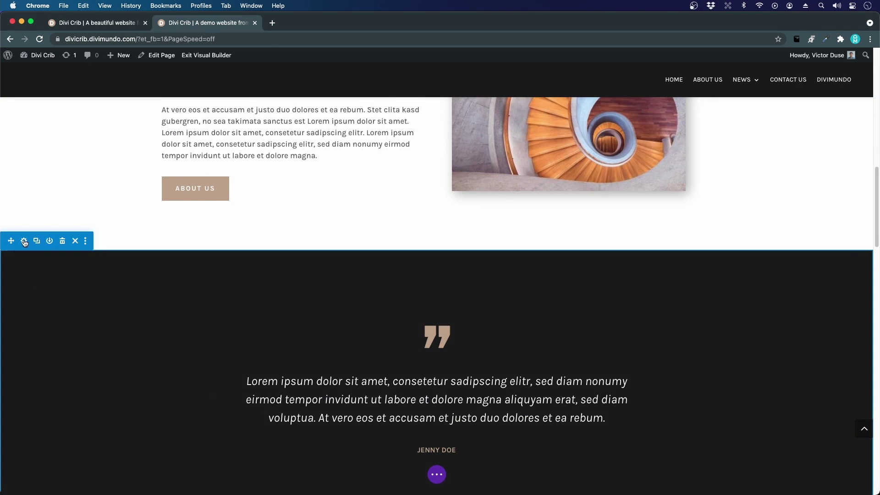
left_click(24, 241)
left_click(89, 240)
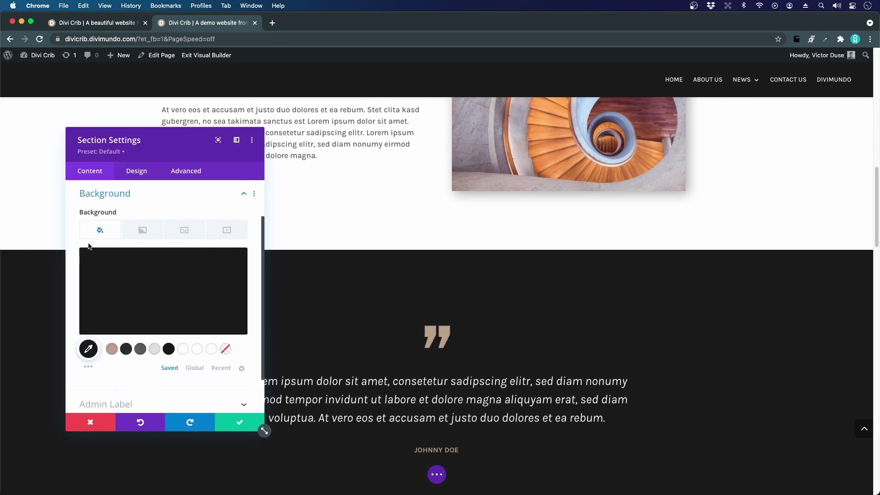
left_click(111, 349)
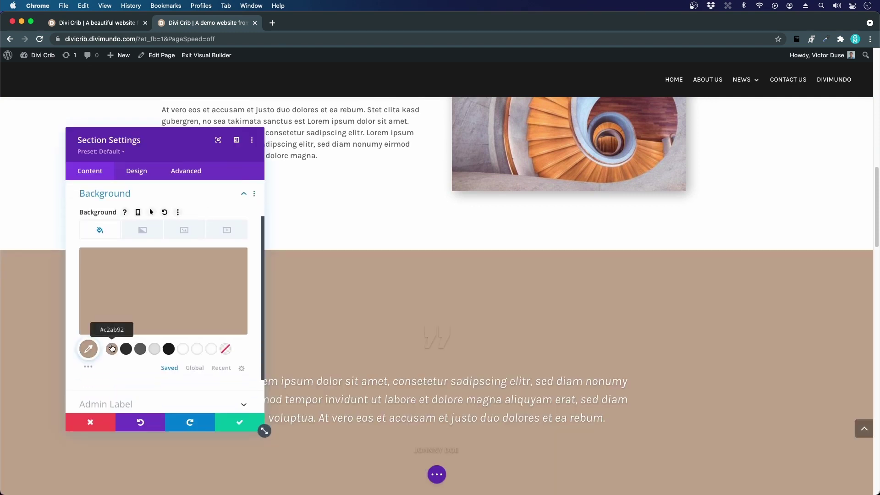
left_click(140, 299)
mouse_move(165, 280)
left_mouse_down()
mouse_move(157, 263)
mouse_move(116, 273)
mouse_move(84, 308)
mouse_move(198, 279)
left_mouse_up()
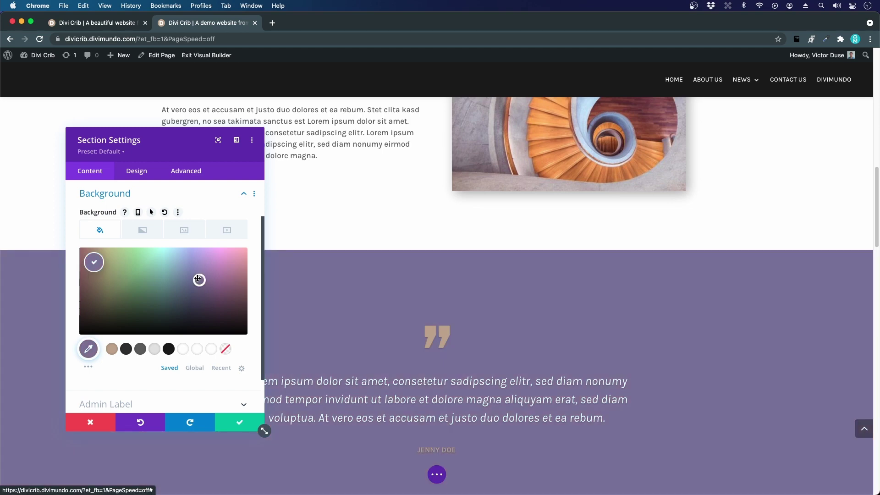
left_click(240, 422)
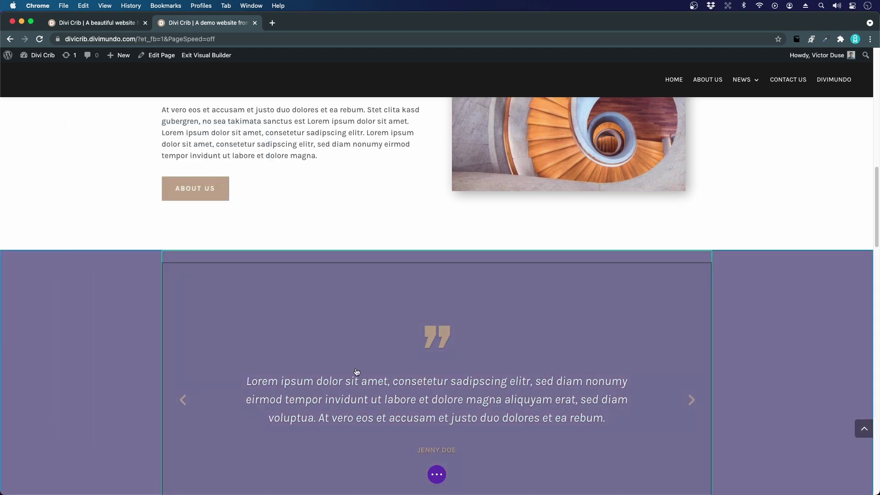
Step: Duplicate the three blurbs "The Perfect Feeling", "A Smooth Experience" and "Design With An Impact" within their columns
scroll(336, 374, "up", 8)
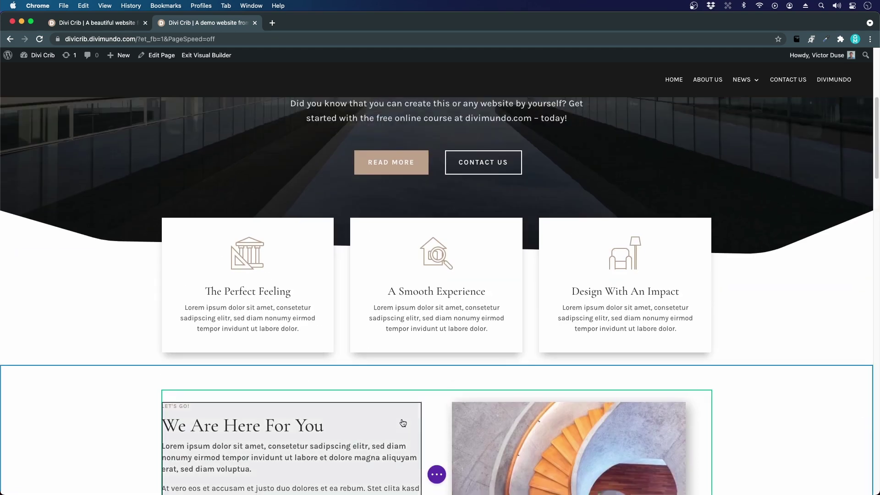
scroll(398, 421, "down", 5)
scroll(398, 421, "up", 4)
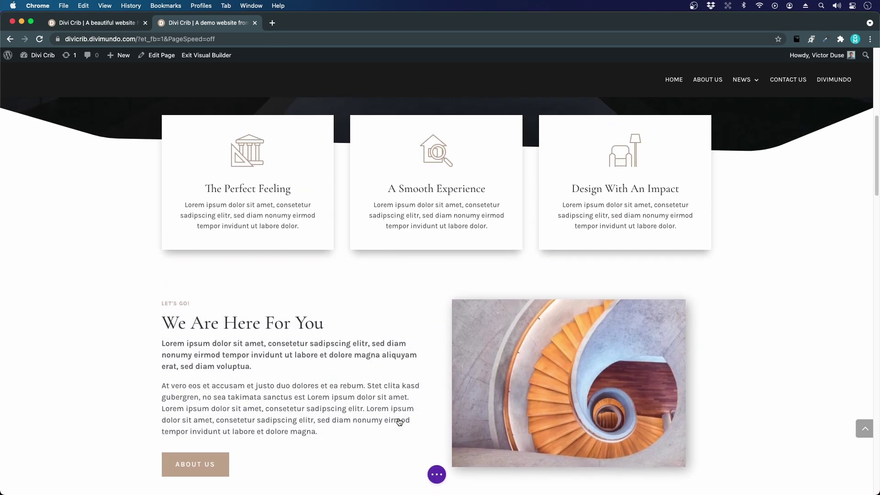
scroll(371, 411, "up", 2)
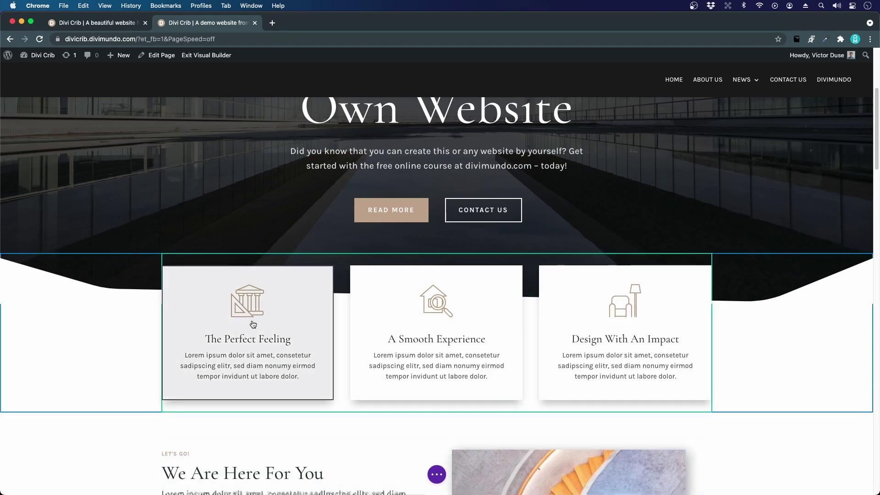
scroll(275, 334, "down", 2)
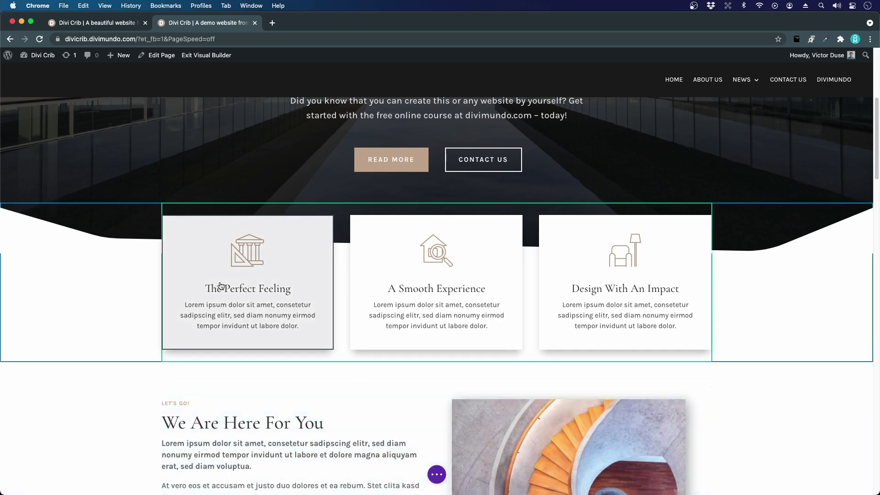
mouse_move(220, 285)
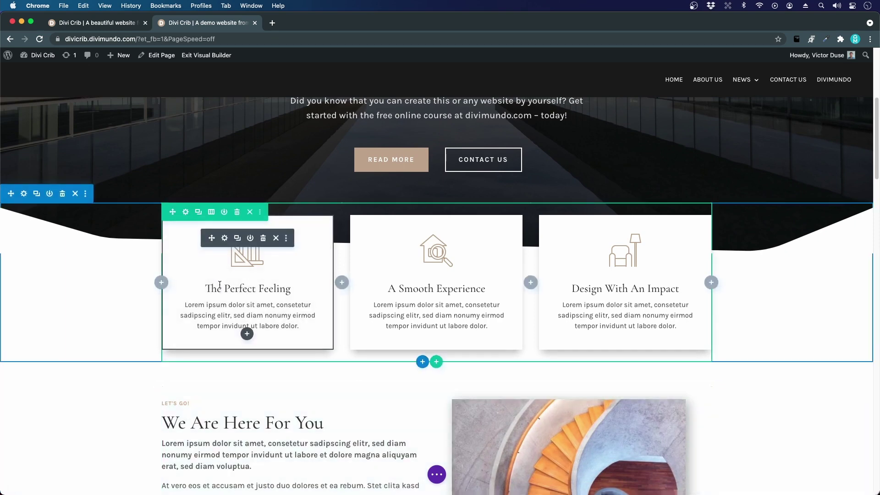
left_click(238, 243)
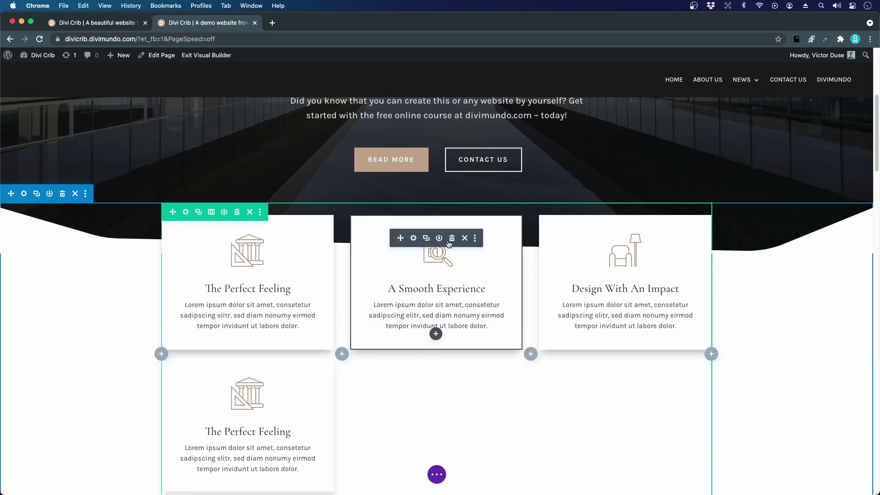
left_click(426, 240)
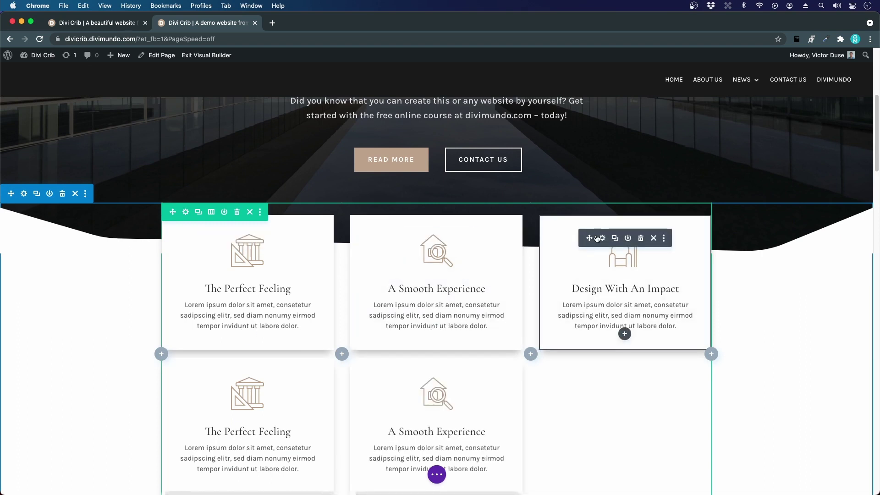
left_click(615, 238)
Step: Replace "Perfect" with "Best" in the title of the duplicated "The Perfect Feeling" blurb
scroll(617, 242, "down", 2)
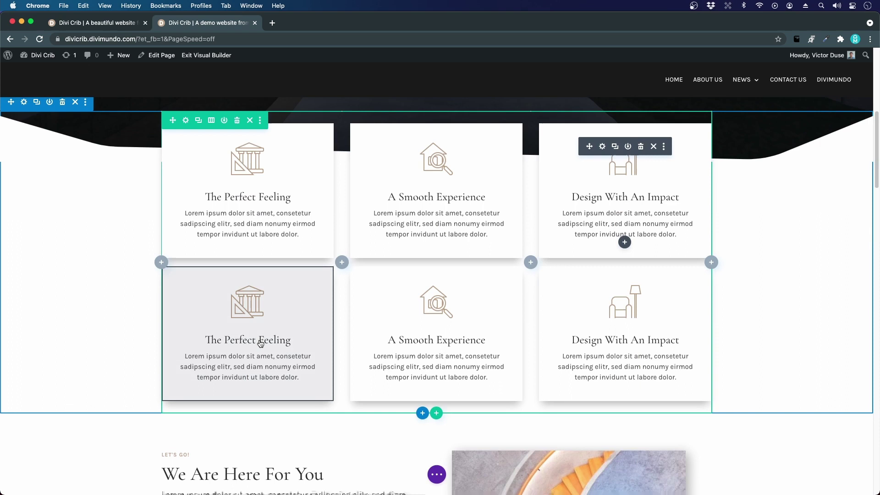
double_click(236, 341)
type("Best")
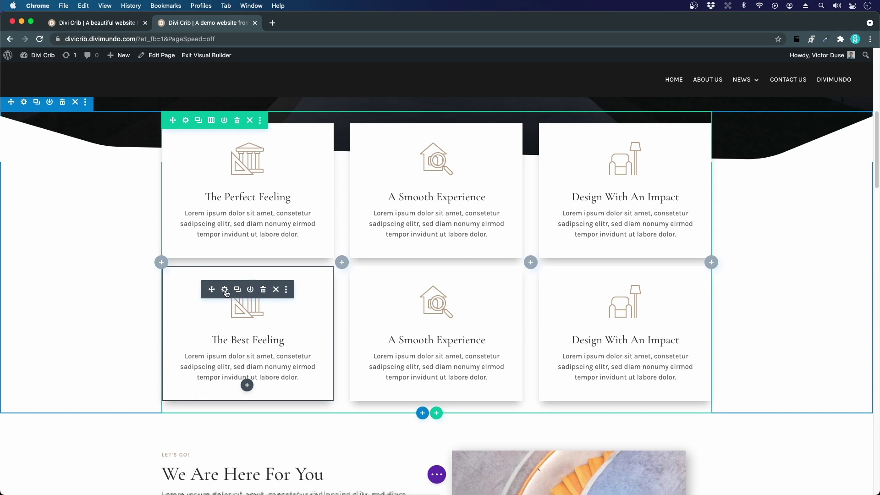
Step: Change "The Best Feeling" blurb's image to architecture-firm-02.png from the media library and save the blurb settings
left_click(241, 286)
scroll(133, 365, "down", 2)
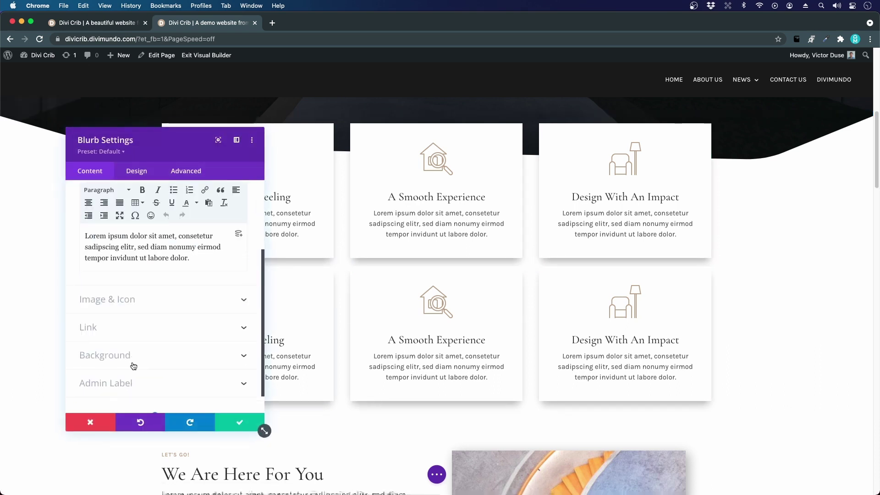
left_click(114, 288)
left_click(154, 277)
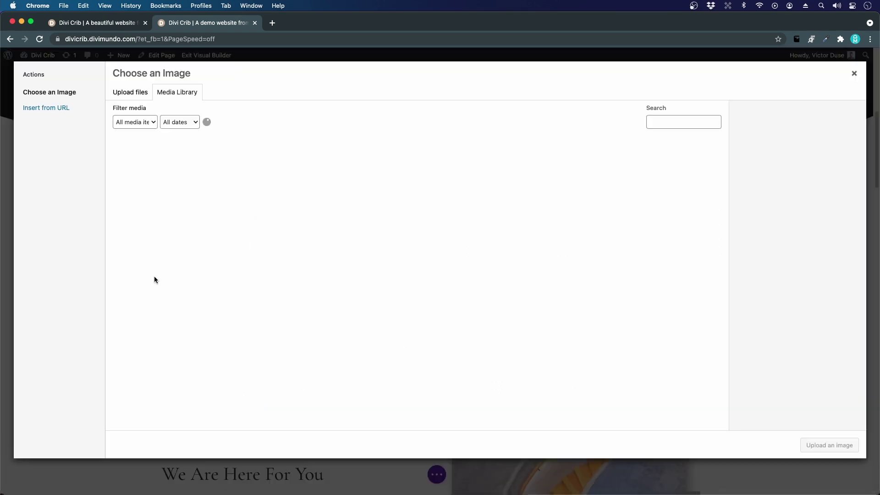
scroll(322, 334, "down", 5)
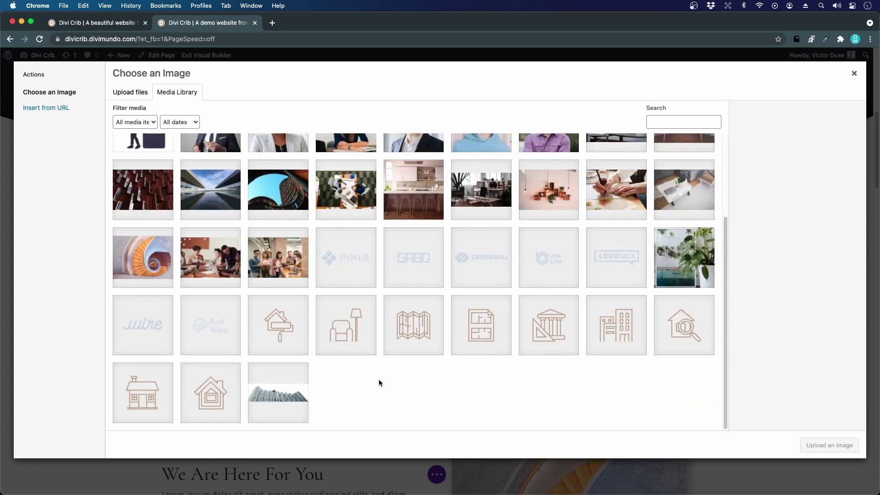
left_click(616, 326)
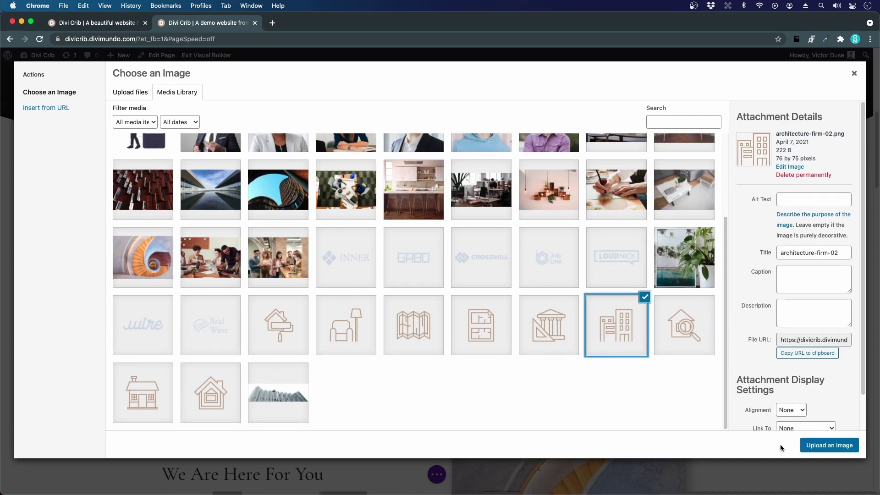
left_click(830, 445)
left_click(253, 418)
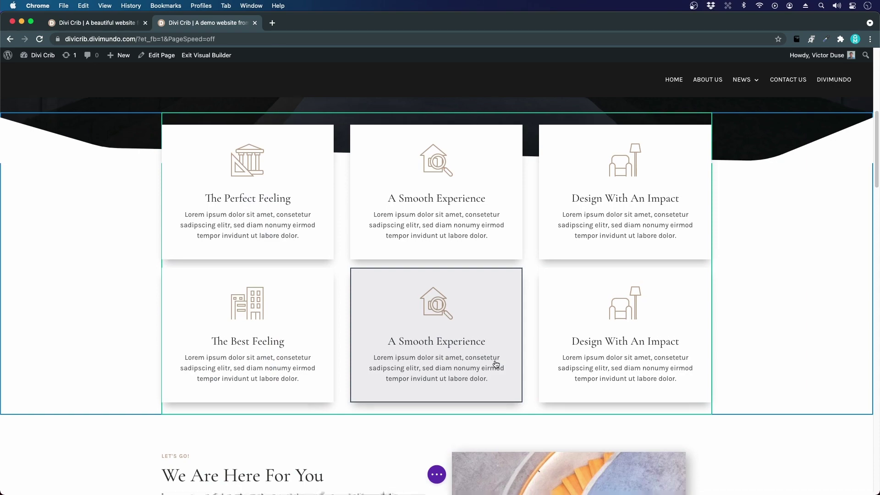
Step: Review the edited home page from the hero section down to the latest news posts and return to its beginning
scroll(496, 364, "up", 3)
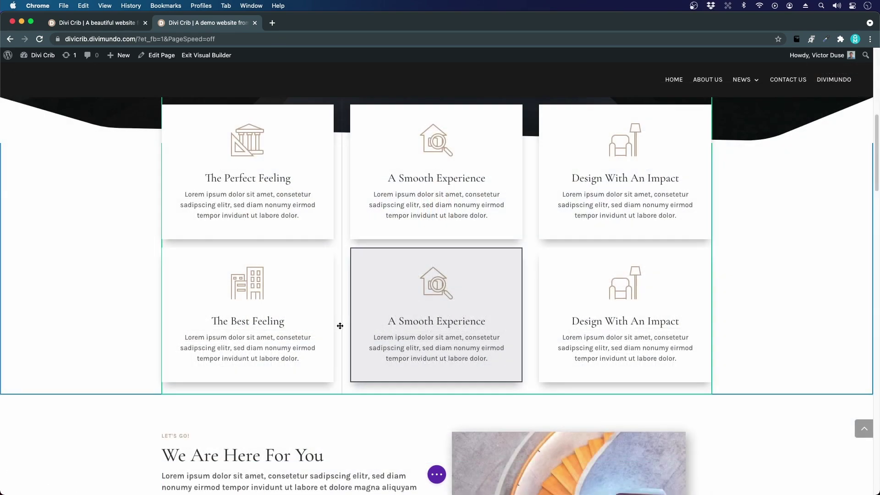
scroll(340, 325, "up", 10)
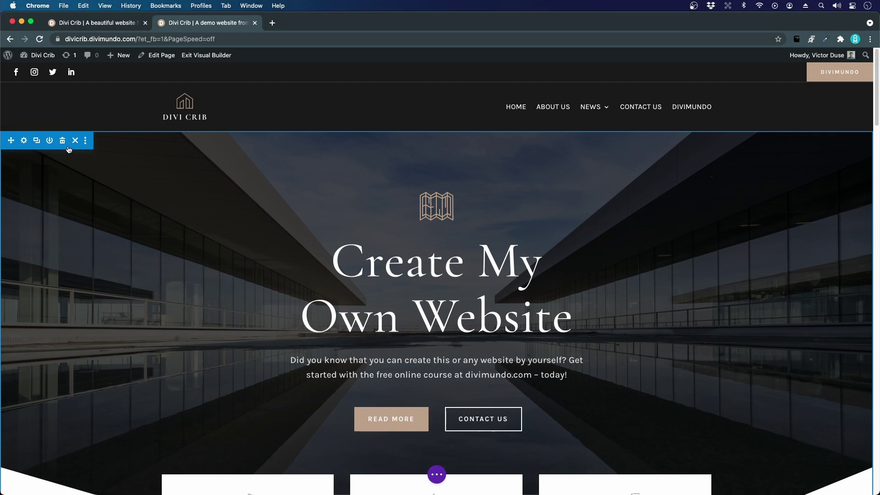
scroll(69, 151, "down", 2)
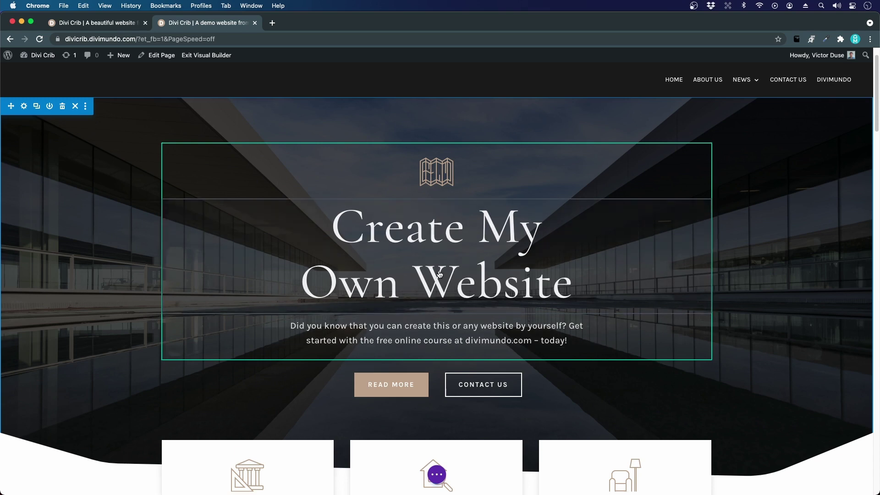
scroll(440, 272, "down", 2)
scroll(434, 187, "up", 2)
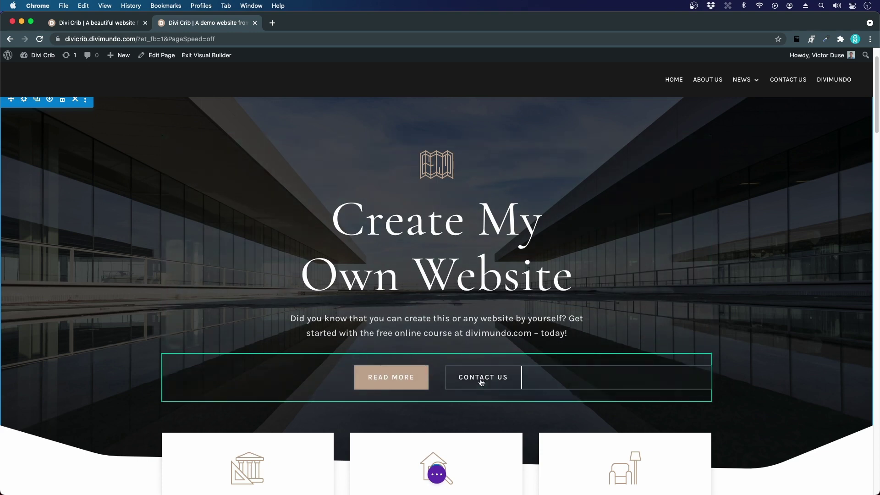
scroll(481, 382, "down", 5)
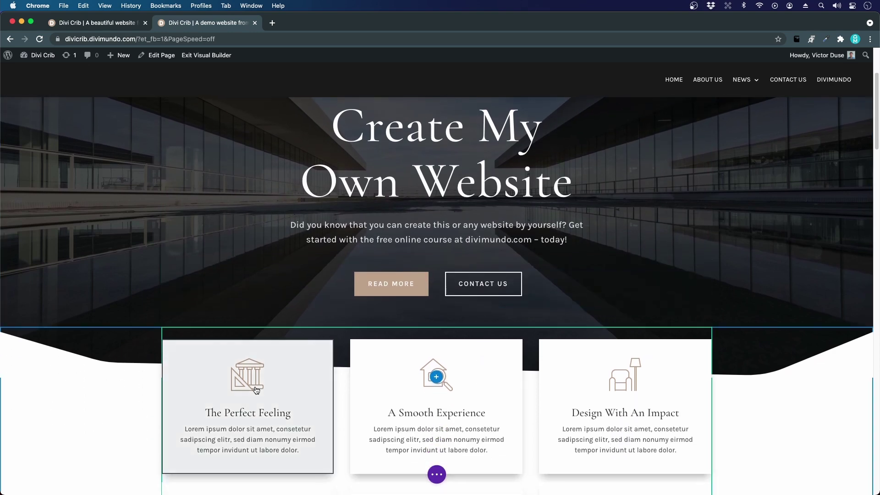
scroll(257, 390, "down", 10)
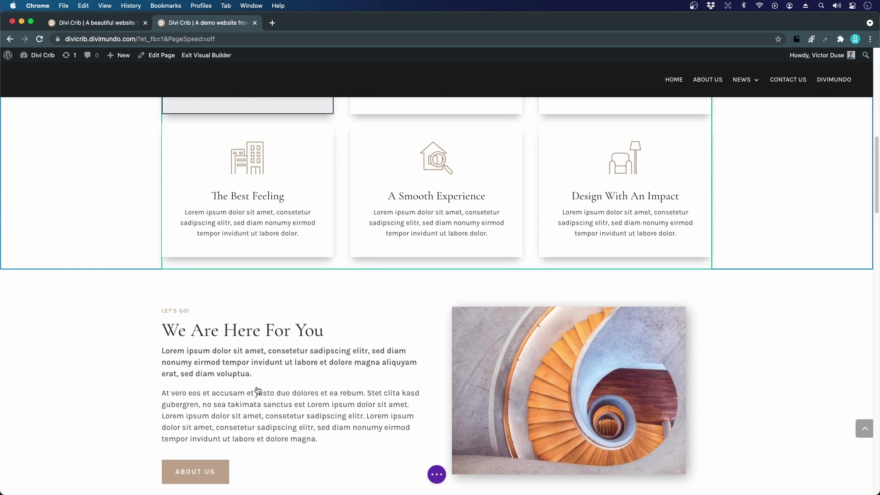
scroll(257, 389, "down", 10)
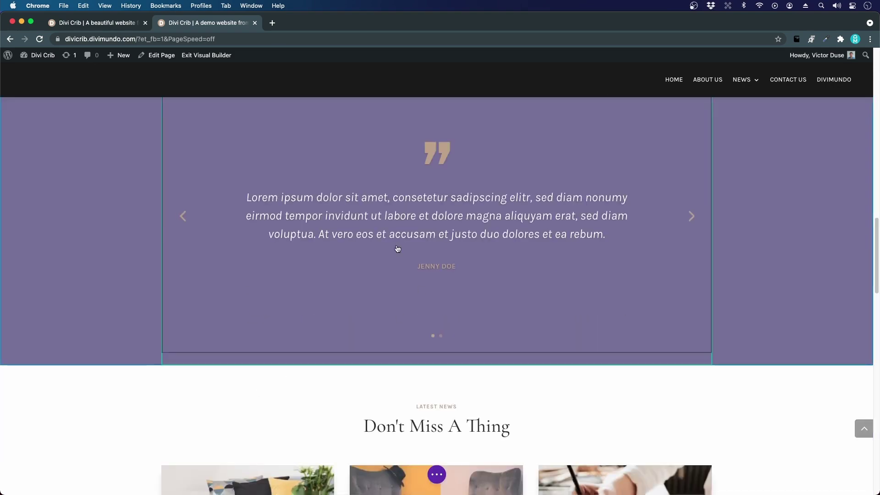
scroll(398, 252, "down", 10)
scroll(444, 311, "up", 5)
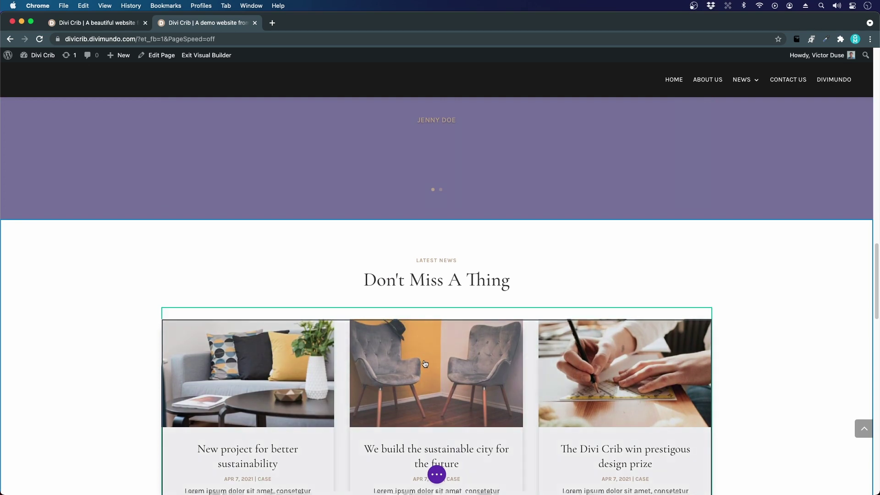
scroll(425, 363, "down", 1)
scroll(426, 363, "down", 1)
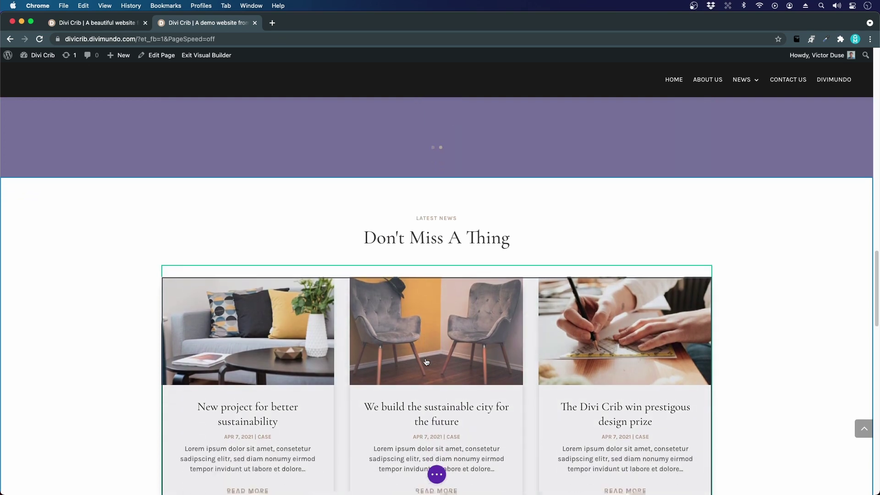
scroll(426, 362, "up", 10)
scroll(418, 340, "up", 10)
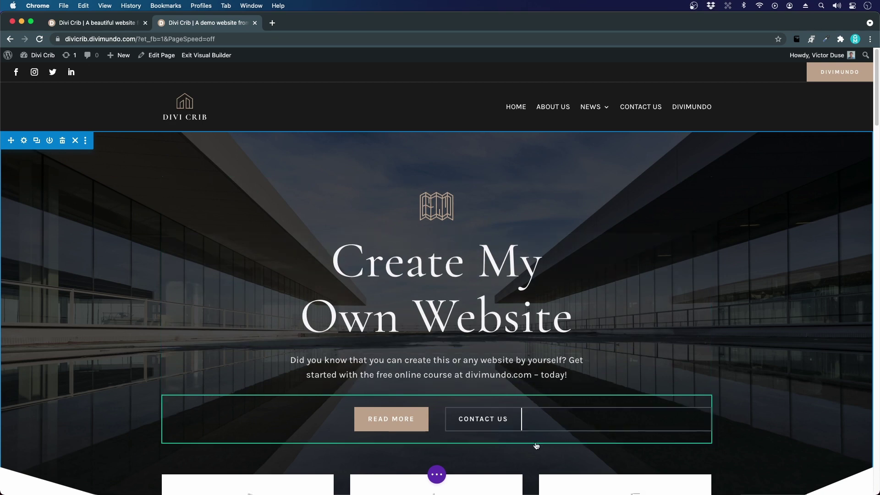
Step: Preview the page in tablet view and phone view, checking the hero section and blurbs on the phone size
left_click(438, 477)
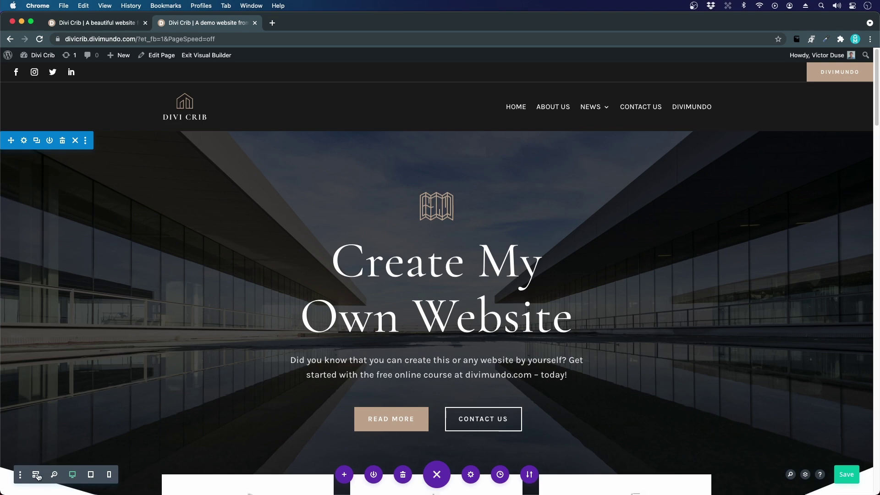
left_click(91, 476)
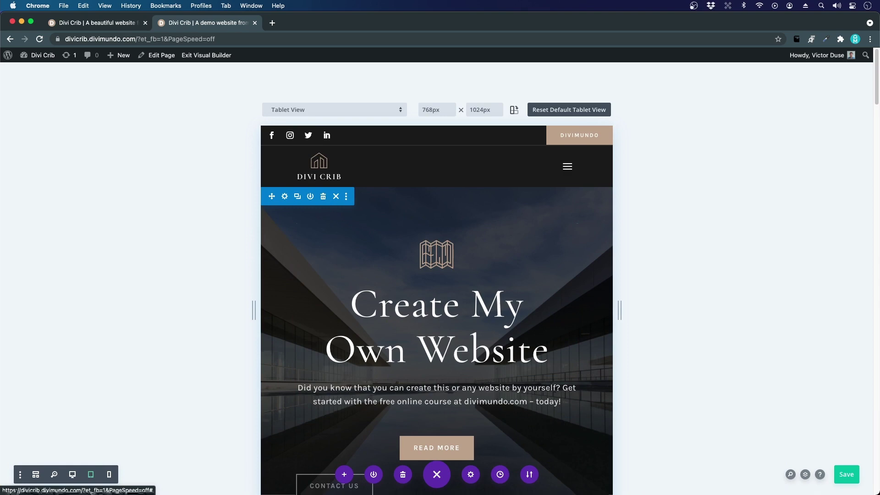
left_click(108, 475)
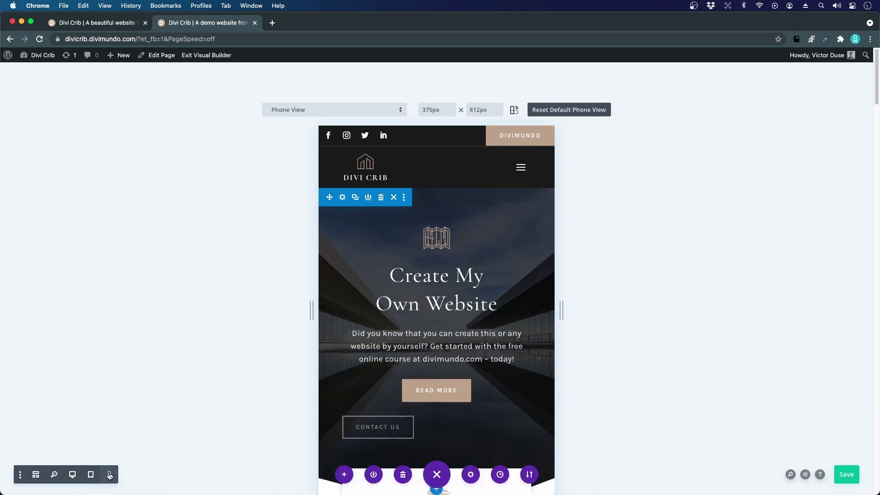
scroll(444, 287, "down", 15)
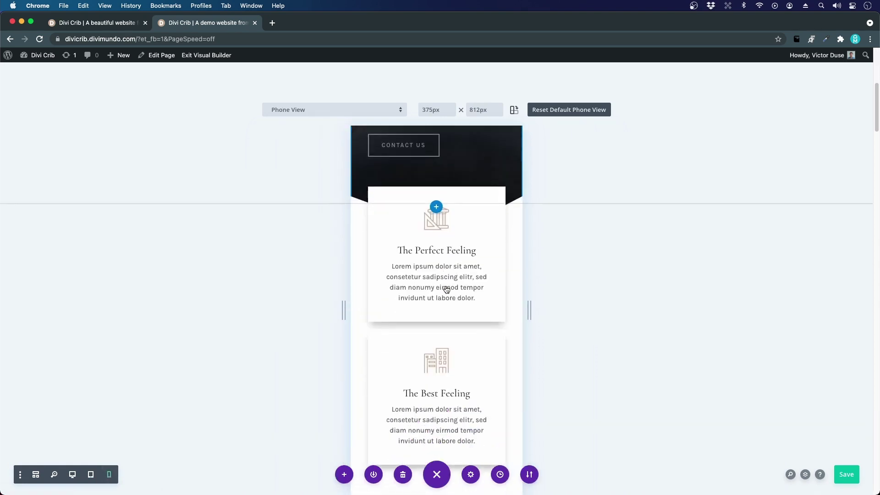
scroll(446, 289, "up", 10)
scroll(463, 308, "up", 5)
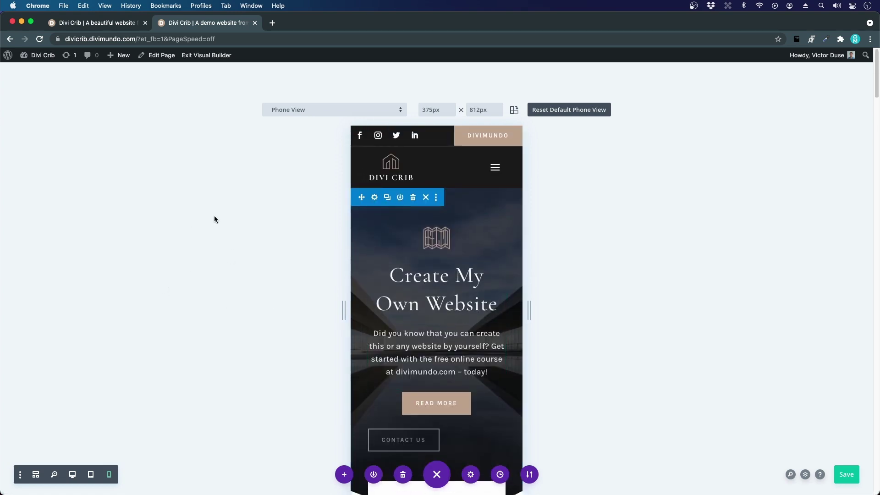
Step: Review the available device presets for the preview and return to desktop view
left_click(316, 110)
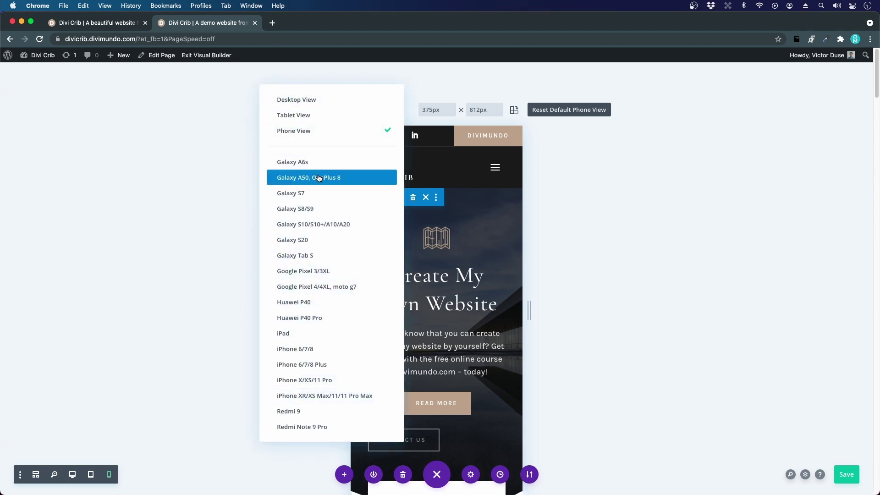
key("Escape")
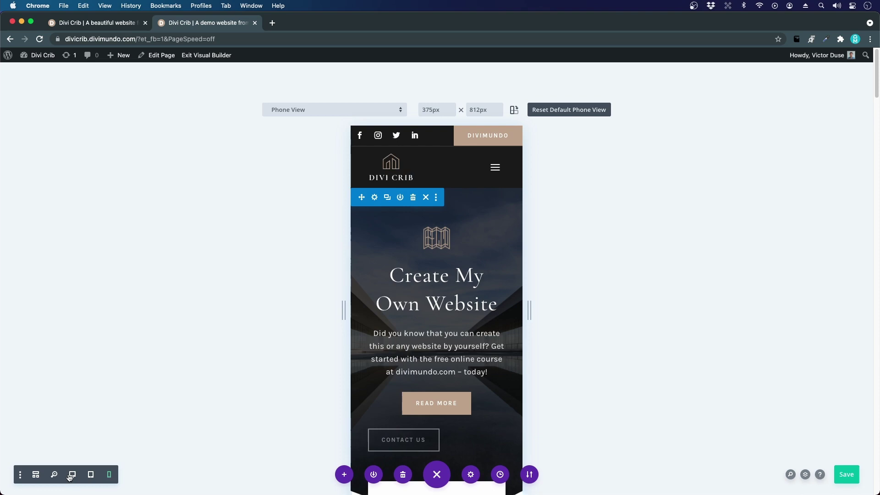
left_click(72, 474)
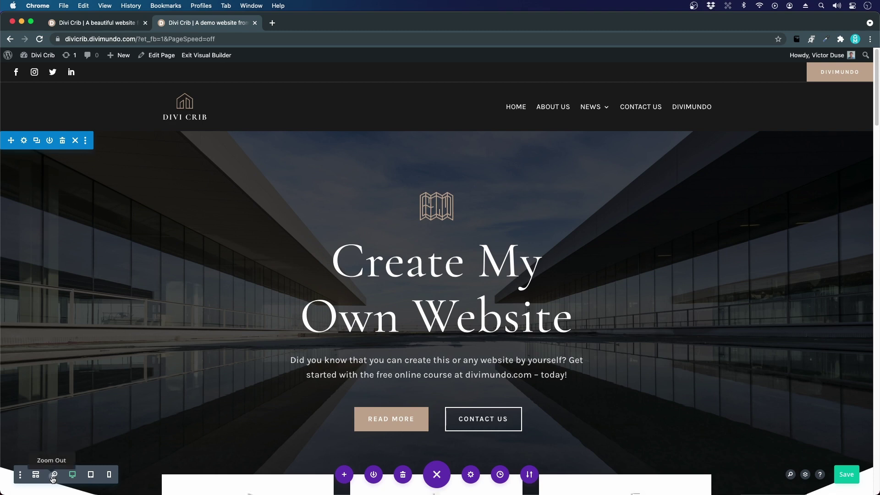
Step: In the builder's zoomed-out view, enlarge the bottom spacing of the "Don't Miss A Thing" news section
left_click(54, 476)
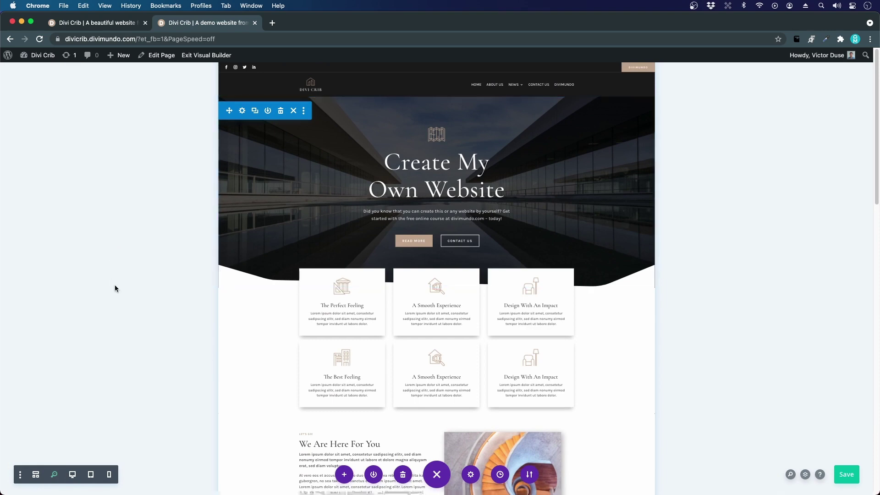
scroll(115, 288, "down", 10)
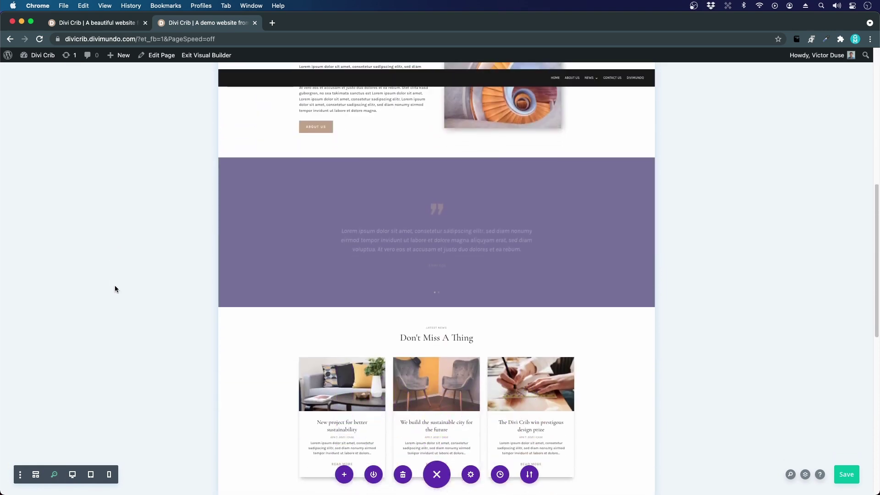
scroll(115, 289, "down", 5)
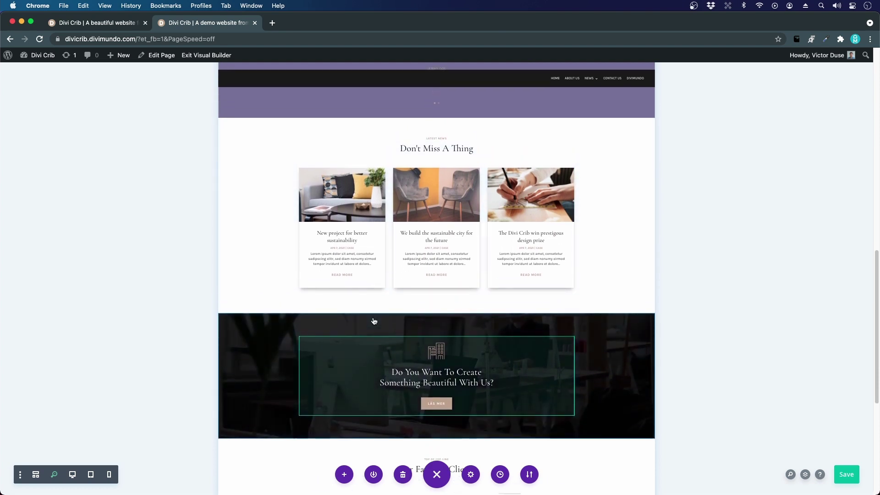
mouse_move(369, 161)
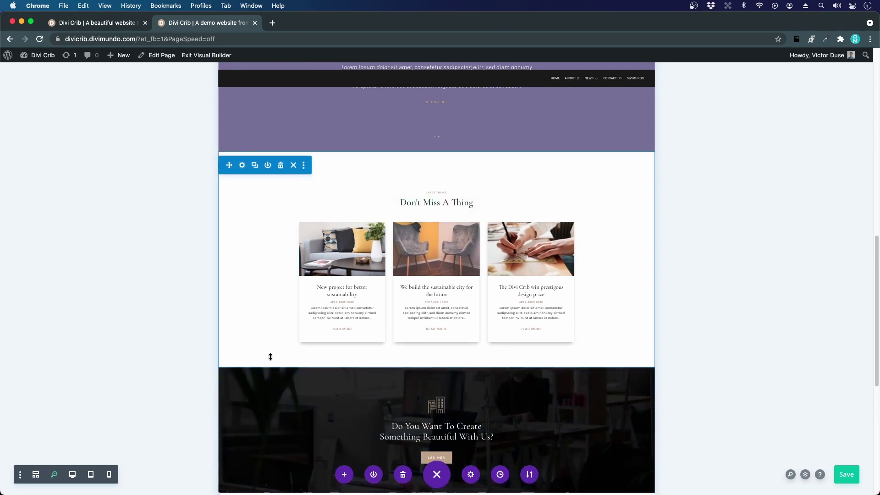
left_click_drag(271, 356, 272, 395)
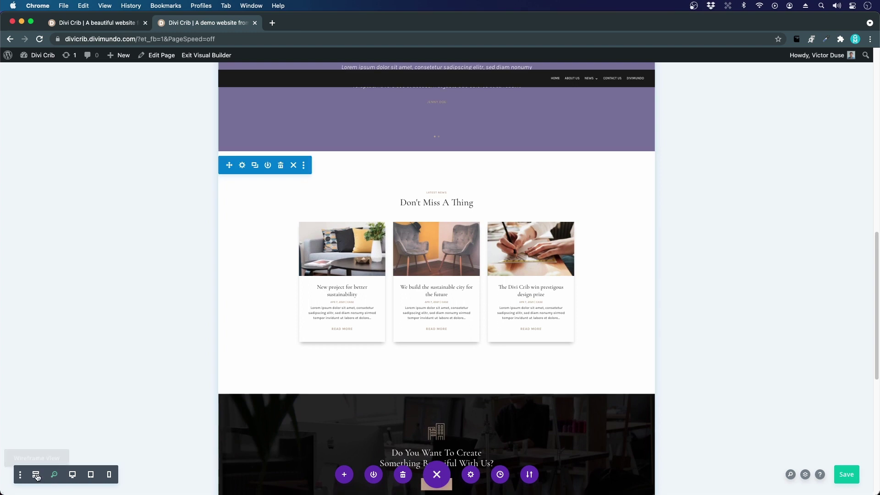
Step: Switch the builder to wireframe view and move the hero's heading text module below the paragraph text module
left_click(37, 475)
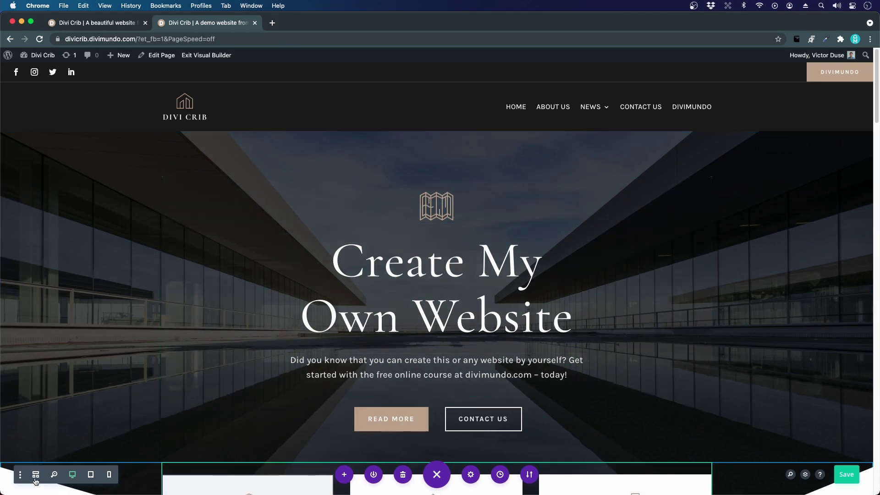
key("super+shift+w")
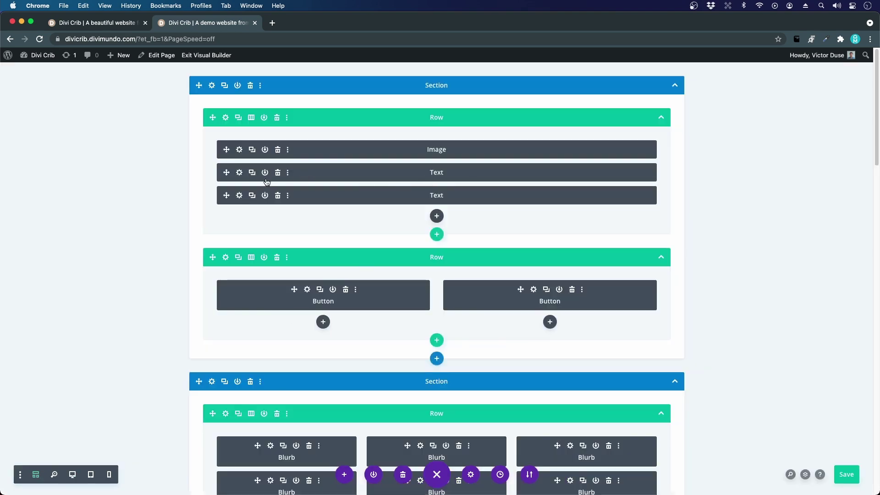
left_click_drag(224, 174, 229, 205)
Step: Move "A Smooth Experience" blurb into the first column and "The Perfect Feeling" into the second, and return to desktop view
scroll(294, 363, "down", 6)
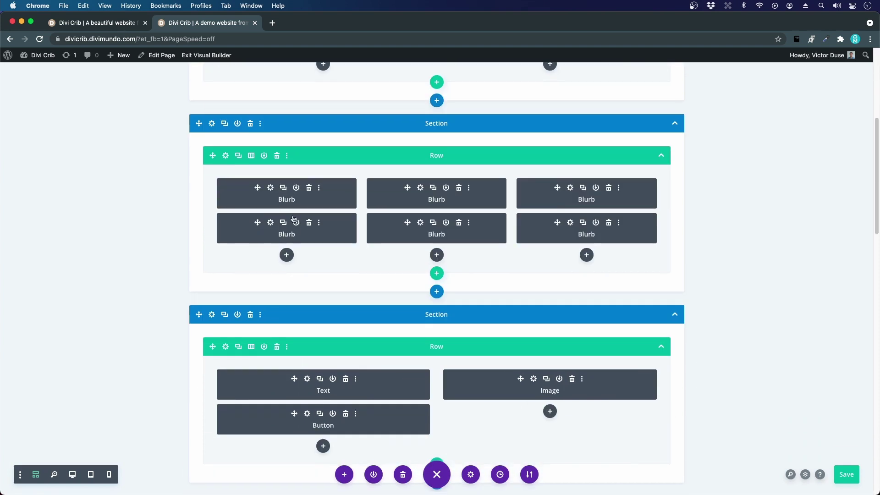
left_click_drag(431, 189, 293, 223)
left_click(72, 474)
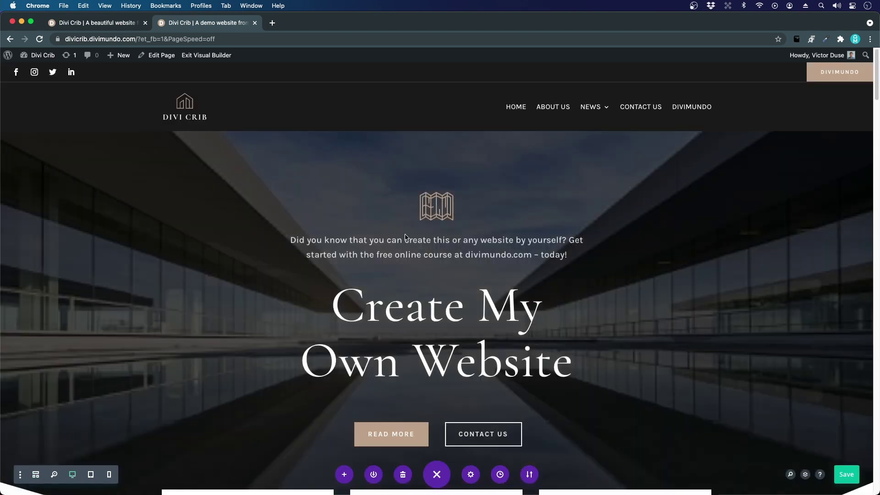
Step: Restore the hero's text order, with the paragraph back below the "Create My Own Website" heading
key("super+s")
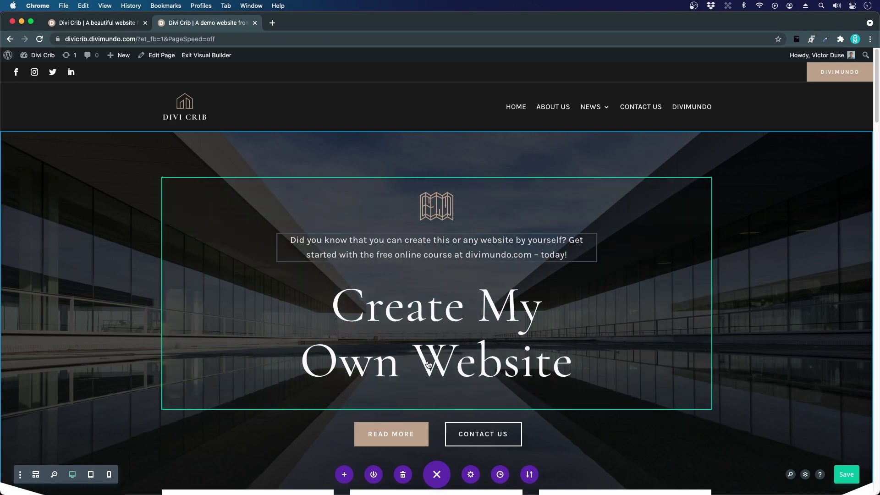
key("super+z")
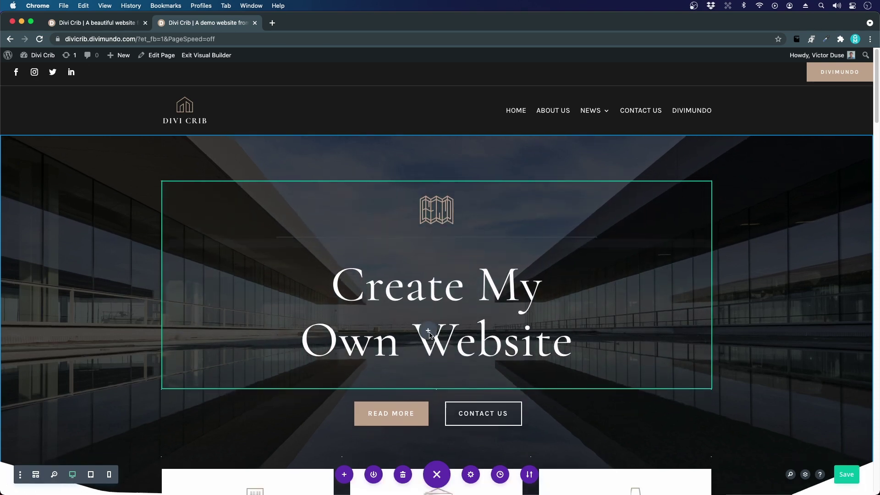
key("super+shift+z")
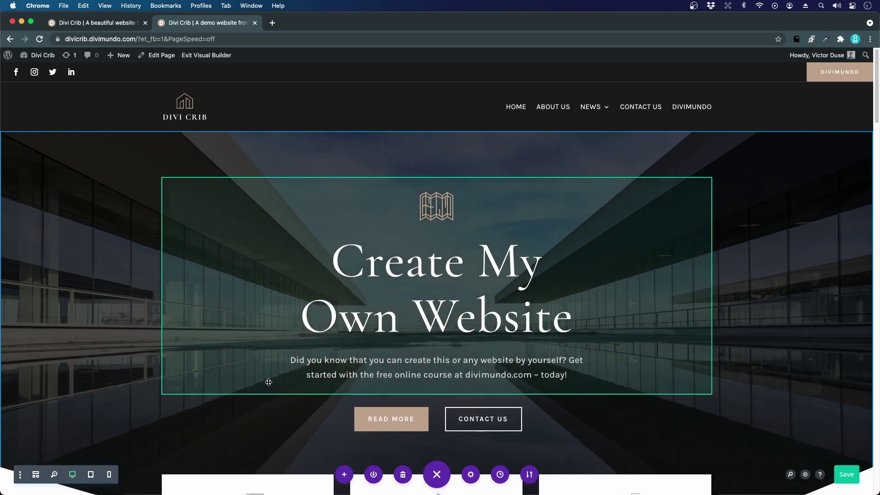
Step: Open the builder settings and set Builder Default Interaction Mode to Hover Mode
left_click(20, 475)
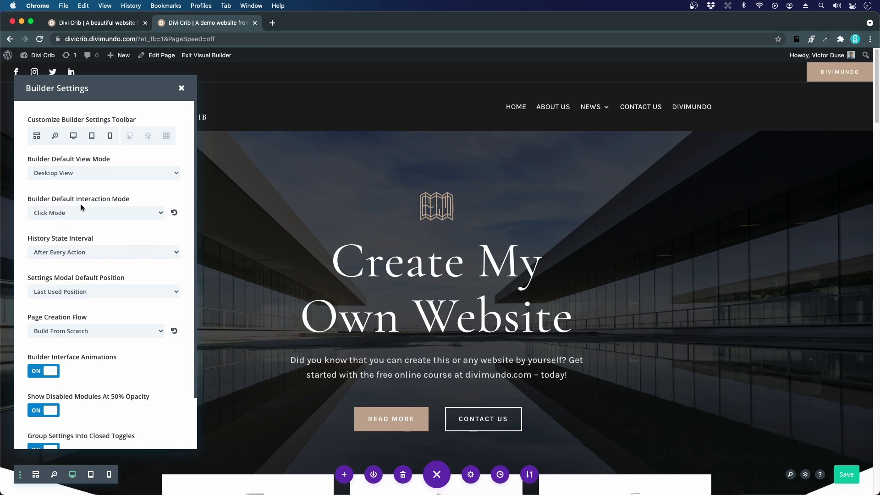
left_click(73, 214)
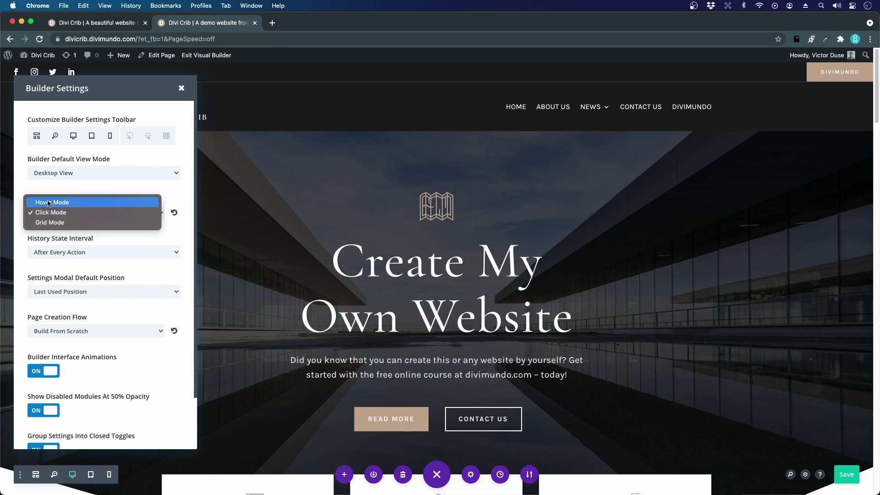
left_click(51, 202)
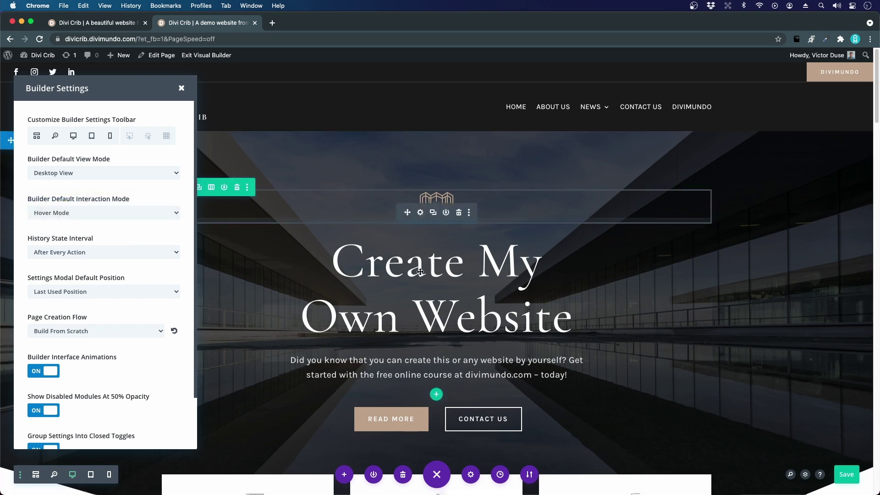
Step: Examine how the section, row and module controls behave over the blurbs, testimonial and "We Are Here For You" sections in Hover Mode
scroll(442, 294, "down", 3)
scroll(442, 294, "down", 2)
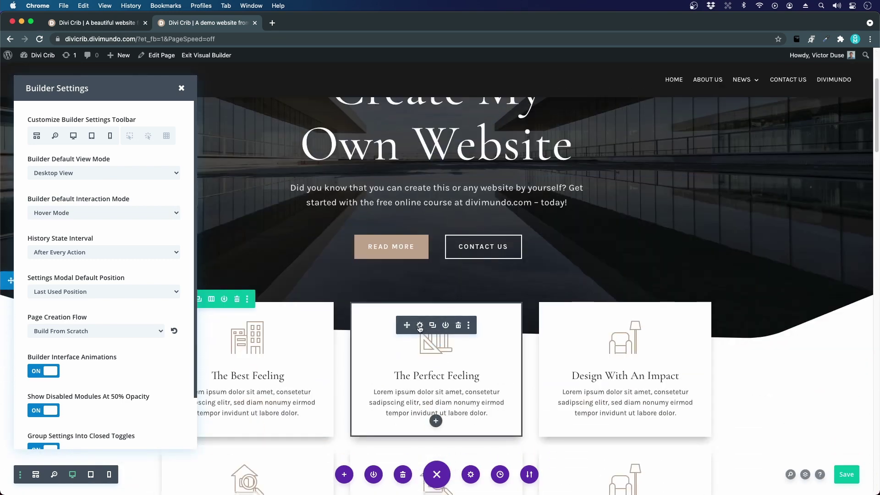
scroll(420, 327, "down", 5)
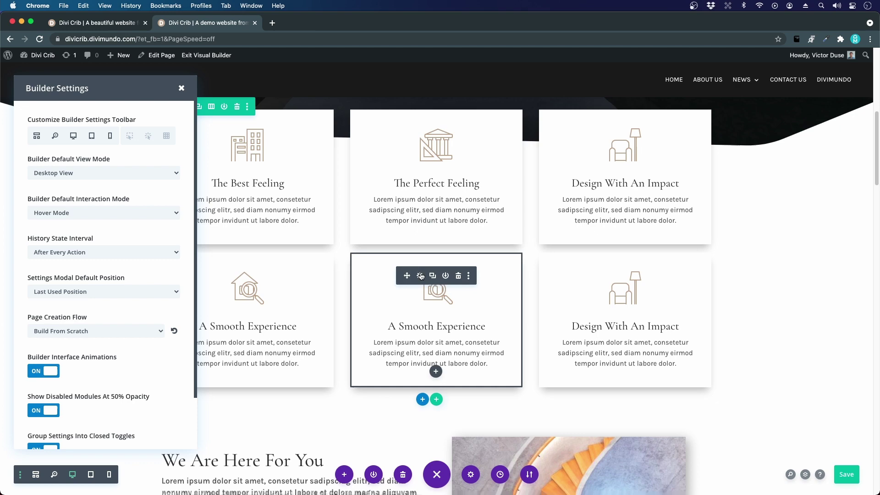
scroll(454, 280, "down", 6)
scroll(432, 396, "down", 8)
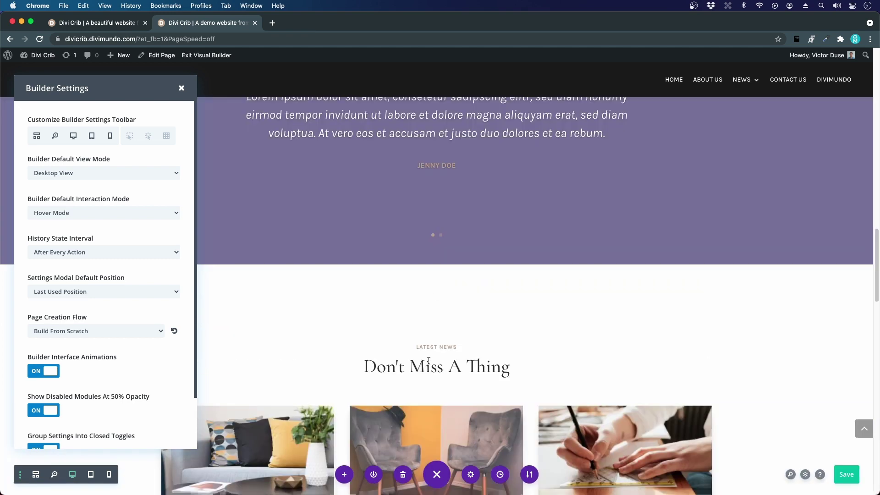
scroll(436, 211, "up", 6)
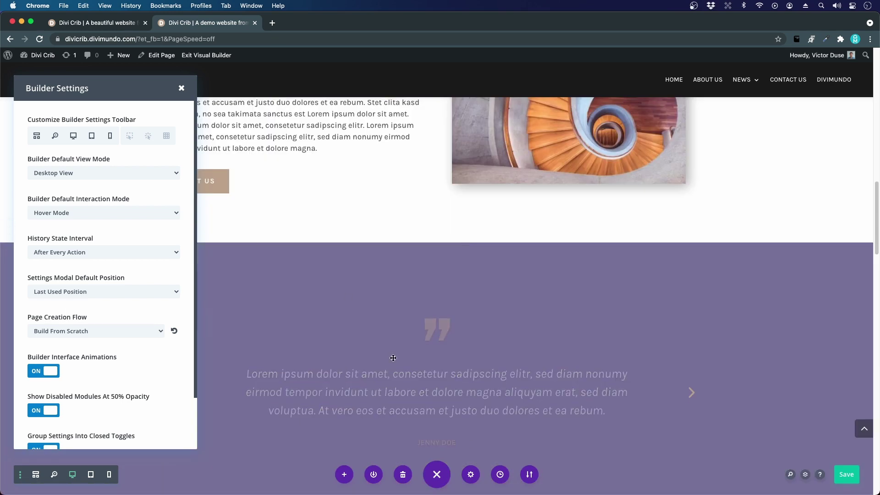
scroll(335, 147, "up", 1)
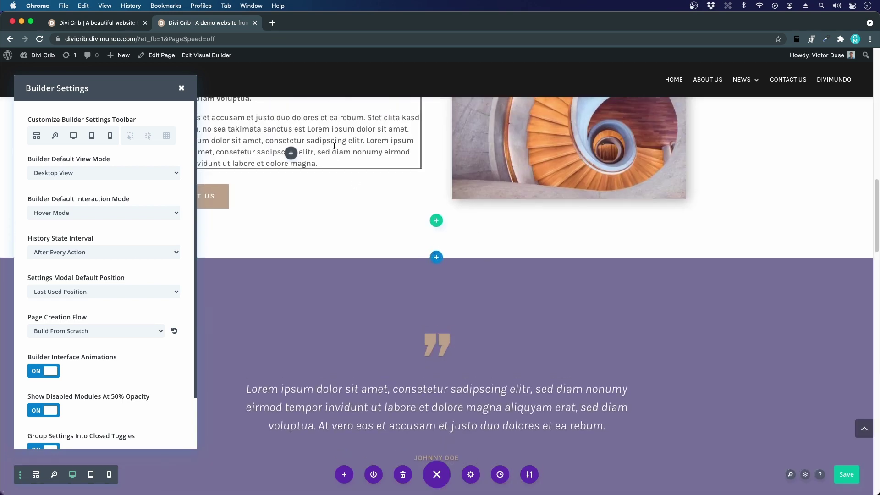
scroll(334, 149, "up", 2)
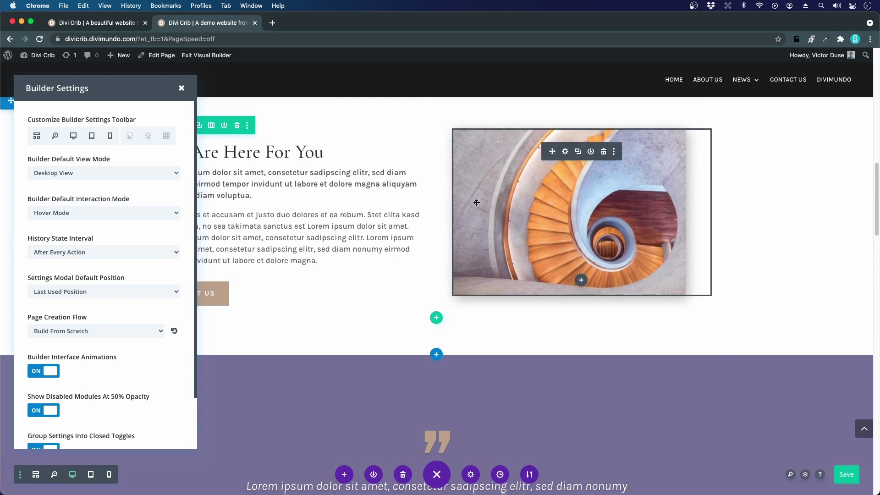
Step: Set Builder Default Interaction Mode back to Click Mode and return to the blurbs section
left_click(88, 214)
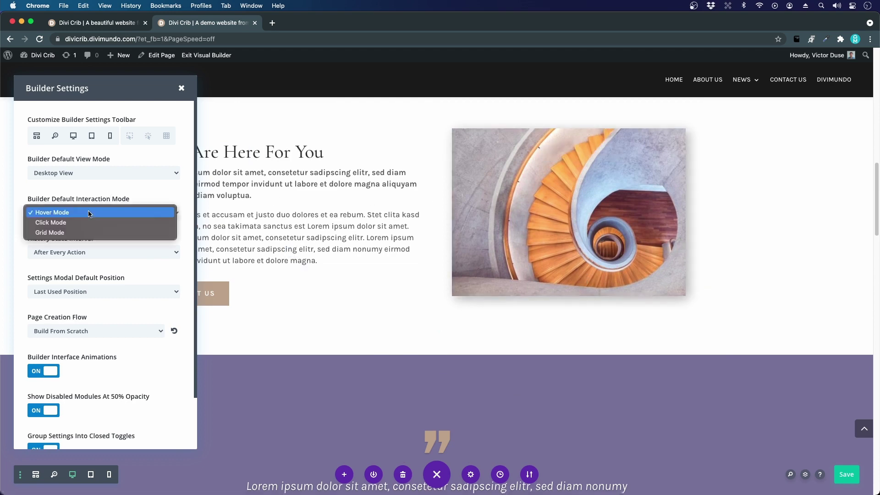
left_click(86, 224)
scroll(404, 292, "up", 3)
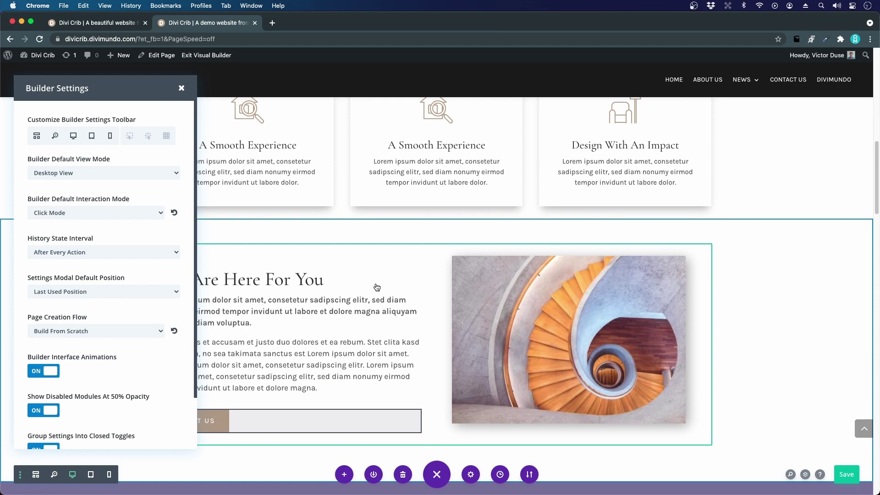
scroll(598, 315, "up", 5)
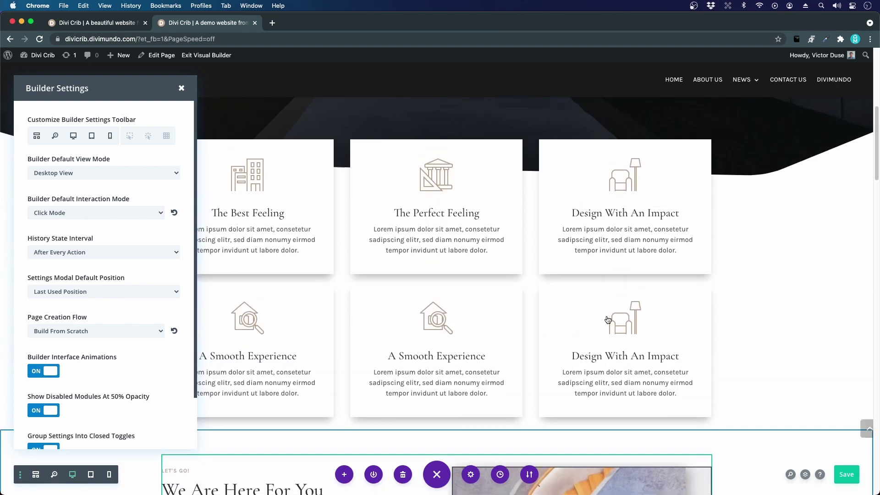
Step: Close the builder settings and try Click Mode by selecting the upper "Design With An Impact", "The Best Feeling" and lower "Design With An Impact" blurbs
left_click(631, 188)
left_click(628, 186)
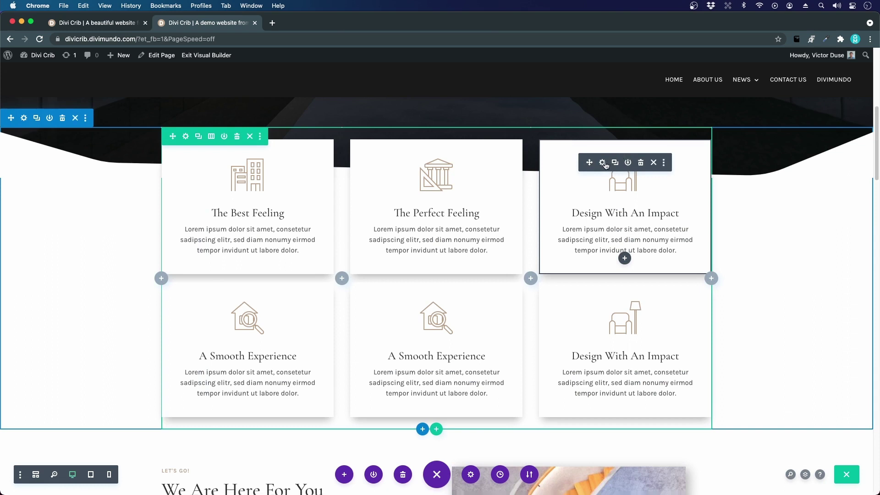
left_click(277, 175)
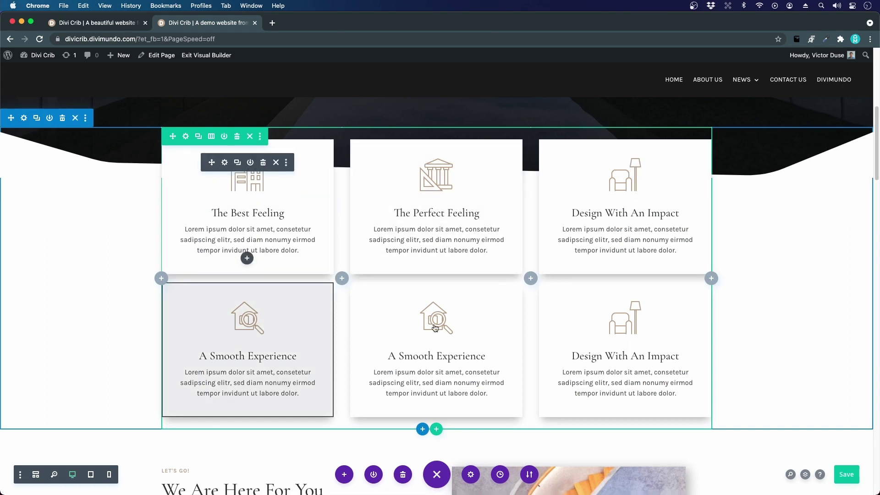
left_click(586, 327)
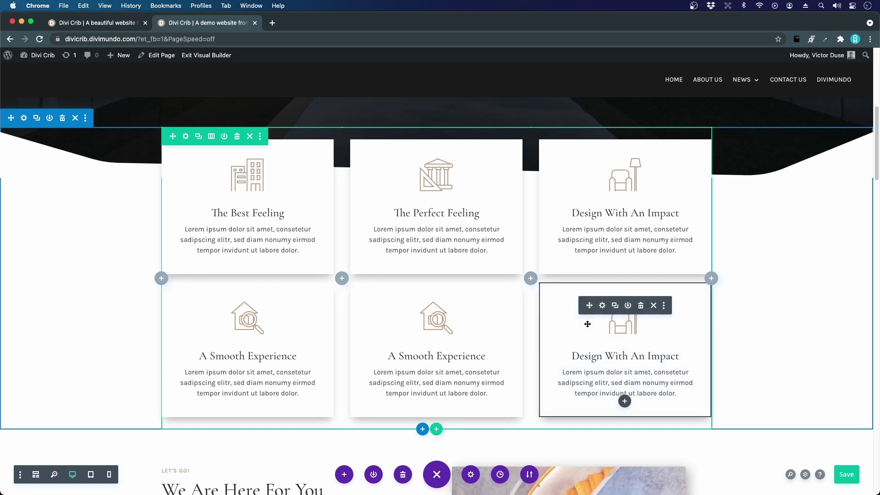
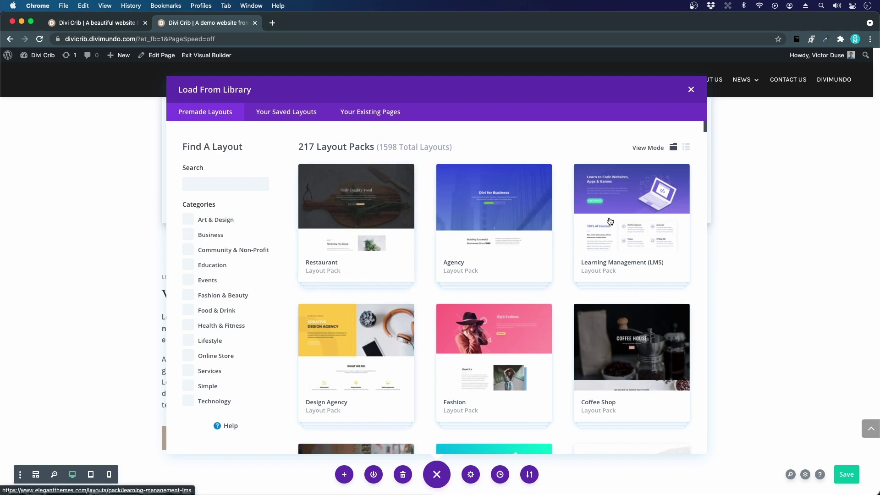
Step: Browse the premade layout packs and open the details of the Coffee Shop pack
scroll(587, 243, "down", 1)
scroll(587, 242, "down", 10)
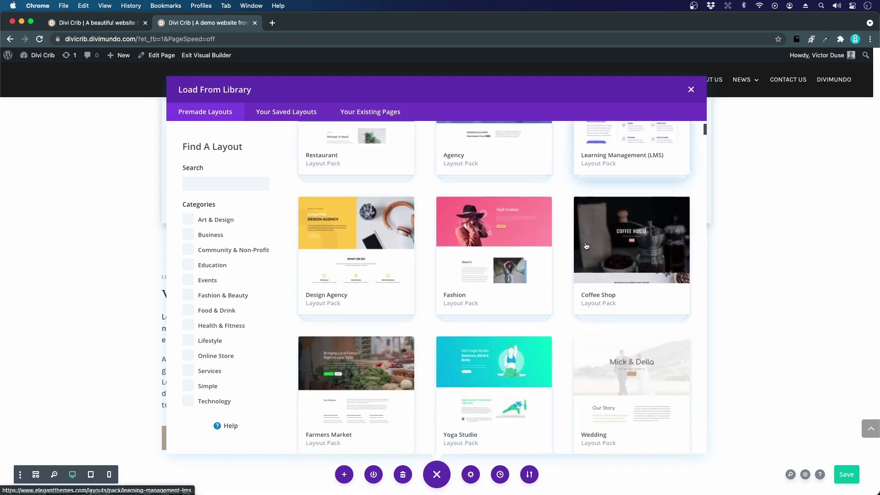
scroll(585, 248, "up", 10)
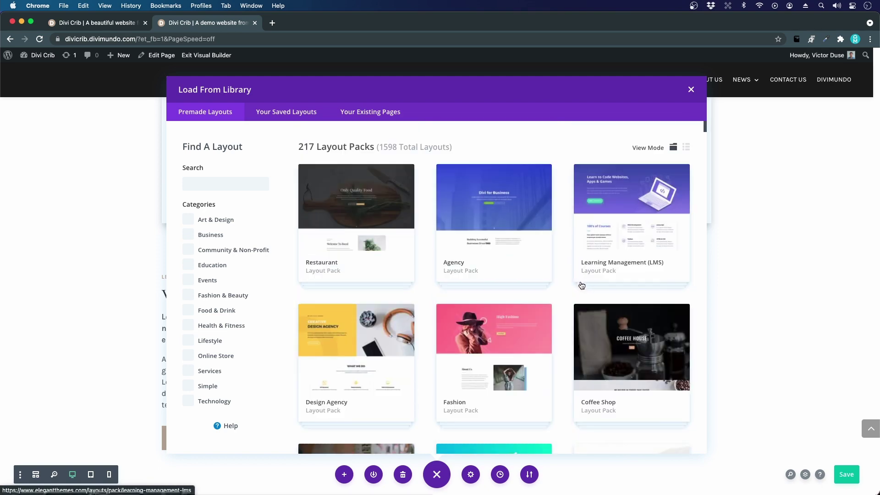
scroll(614, 319, "down", 3)
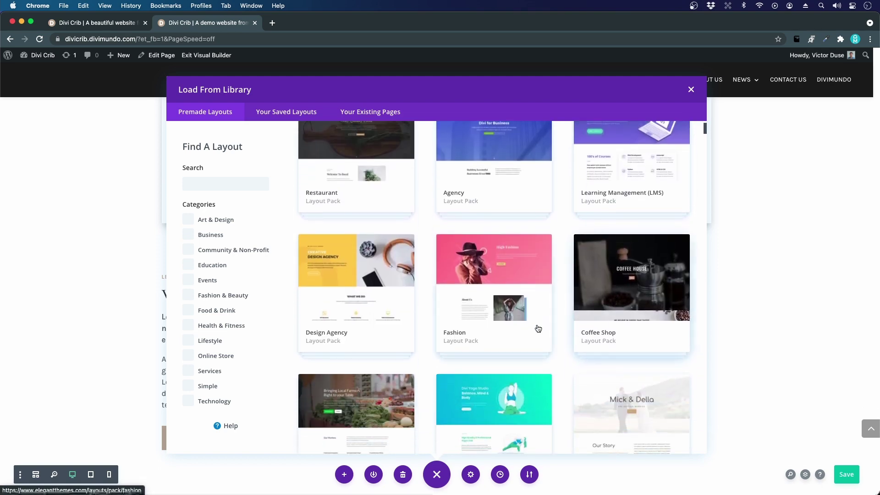
left_click(636, 268)
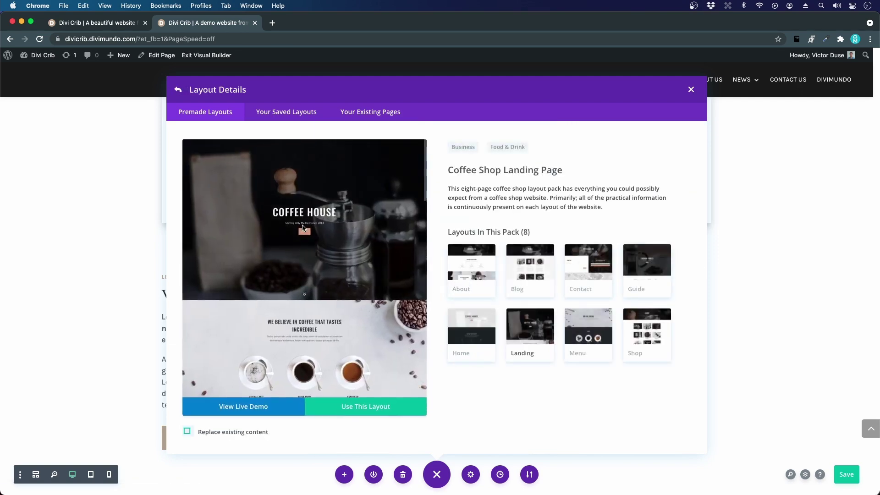
Step: Preview the Blog, Contact, Home and Landing layouts in the Coffee Shop pack
left_click(532, 285)
left_click(571, 275)
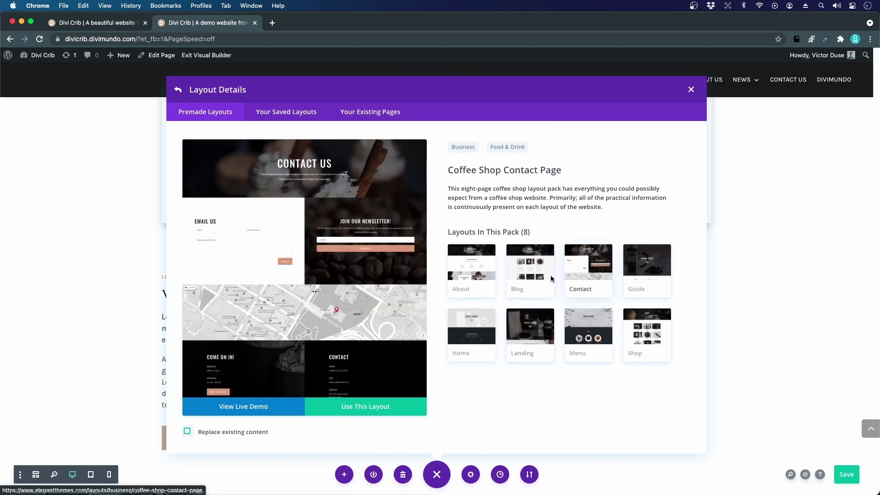
left_click(463, 349)
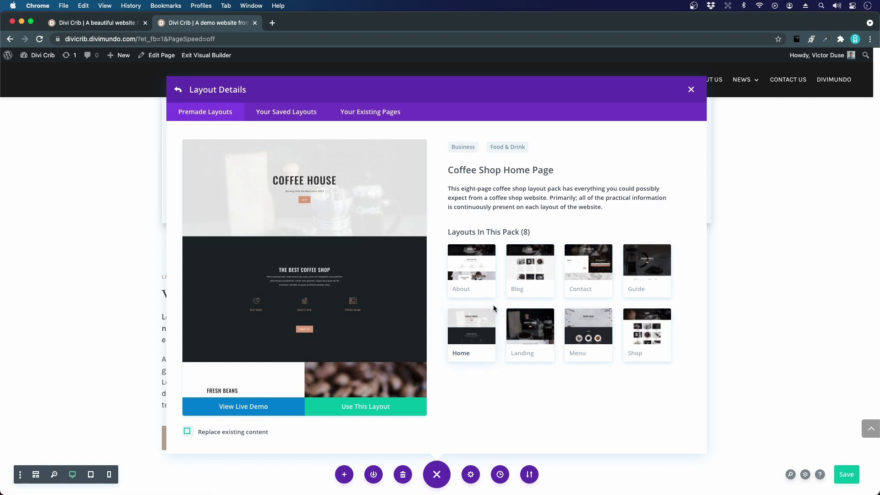
left_click(536, 341)
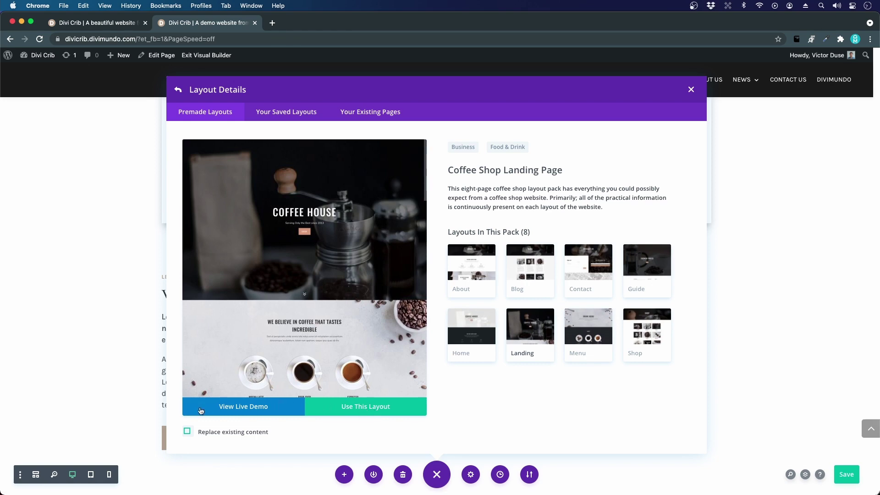
Step: Open the live demo of the Coffee Shop Landing Page and look through its sections
left_click(247, 408)
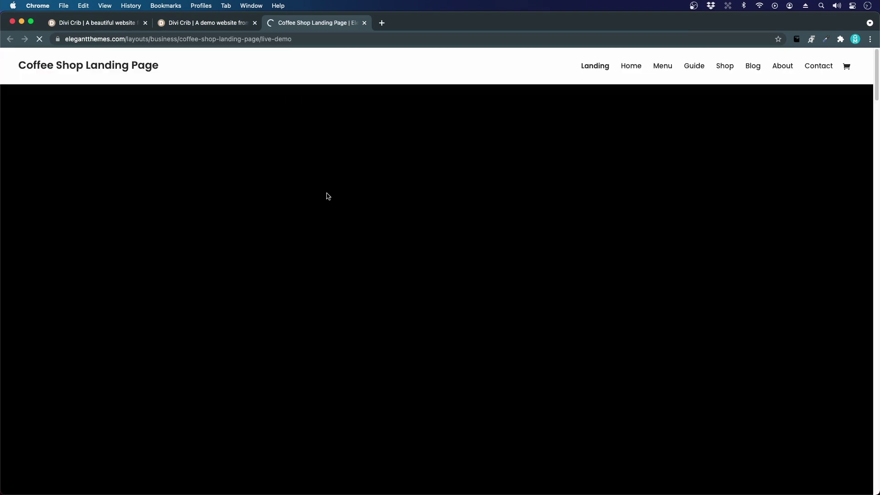
scroll(327, 196, "down", 10)
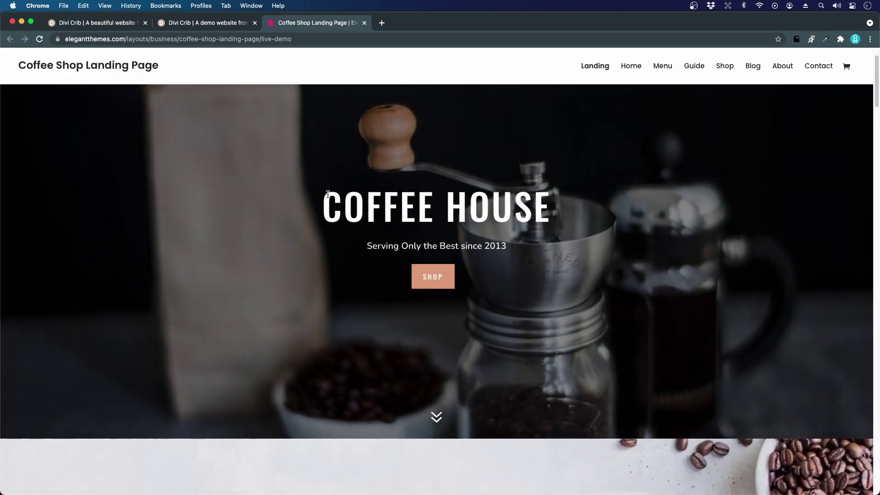
scroll(328, 199, "down", 10)
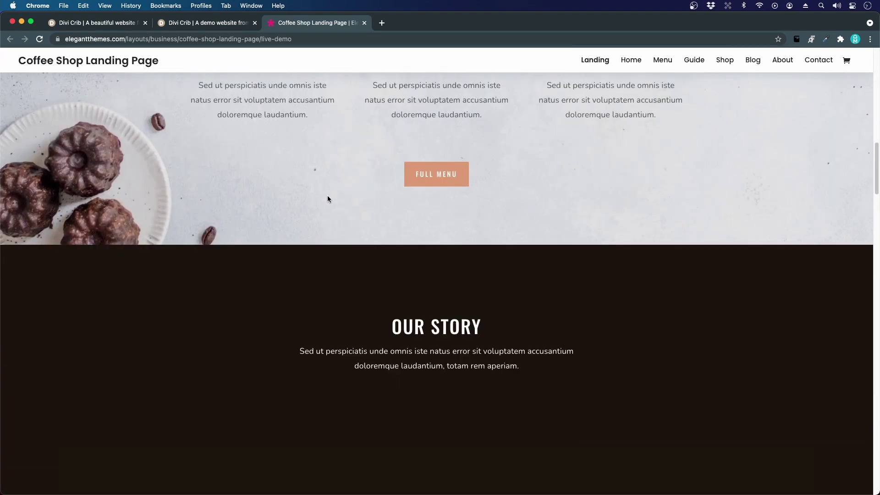
scroll(328, 202, "down", 10)
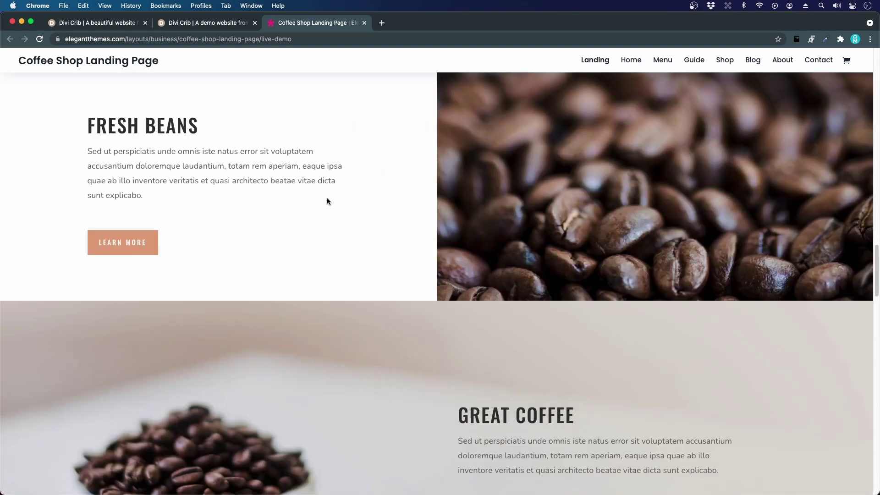
scroll(327, 199, "down", 8)
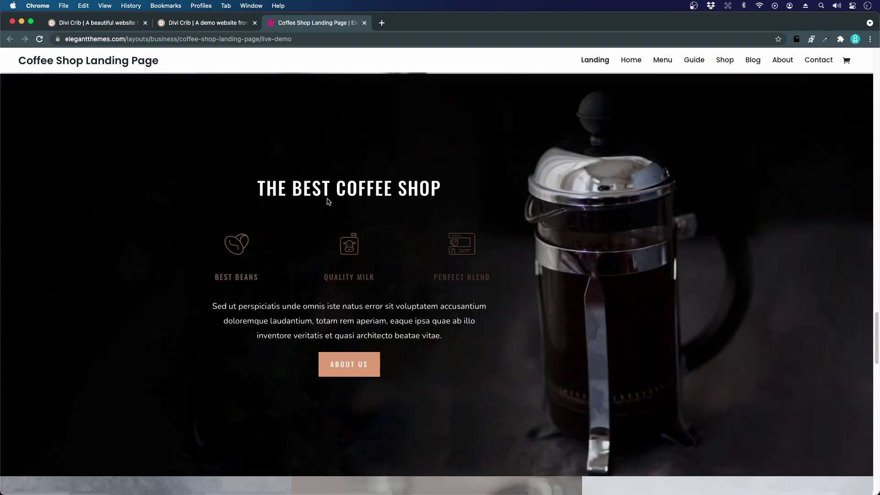
scroll(327, 199, "down", 5)
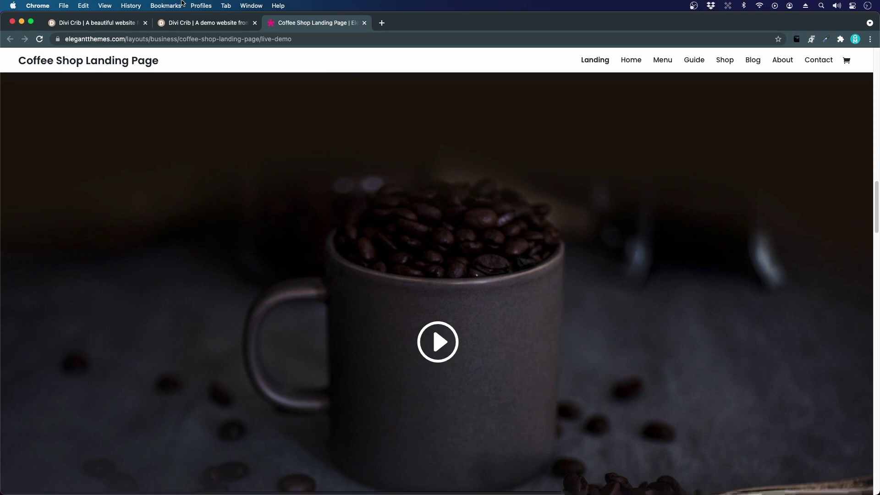
Step: Return to the Divi Crib builder page, load the Coffee Shop Landing Page layout and review its sections
left_click(179, 21)
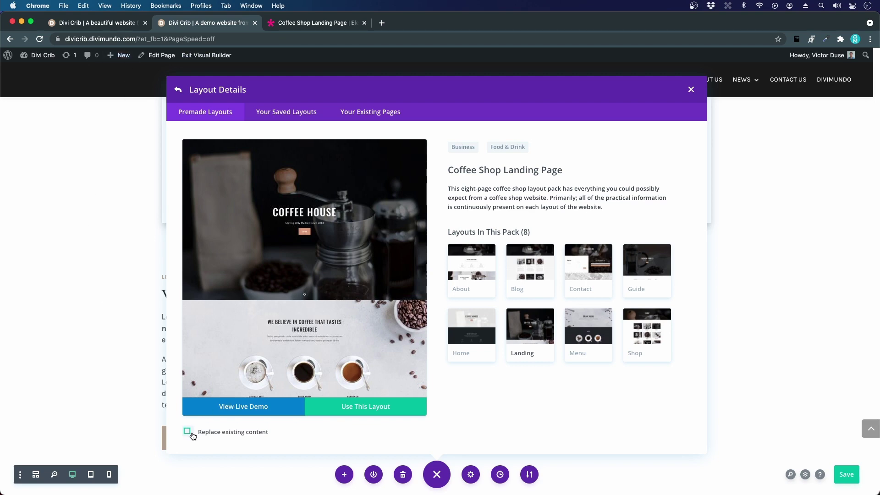
left_click(376, 412)
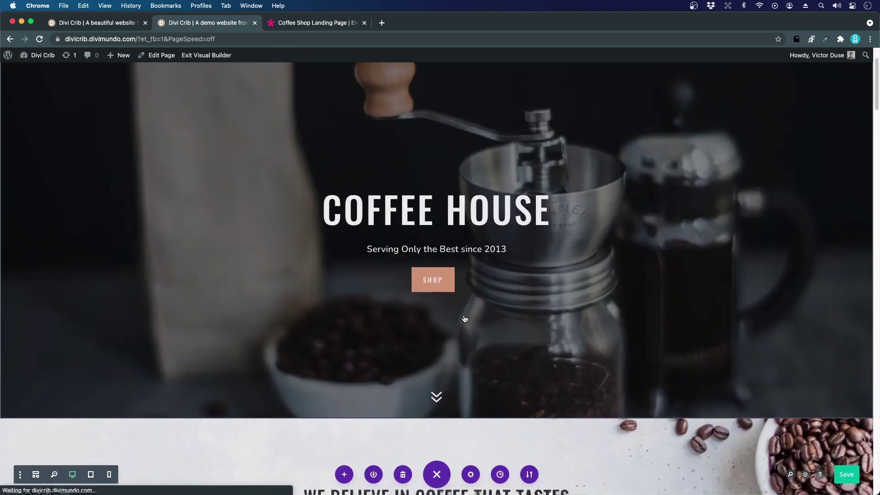
scroll(465, 318, "down", 10)
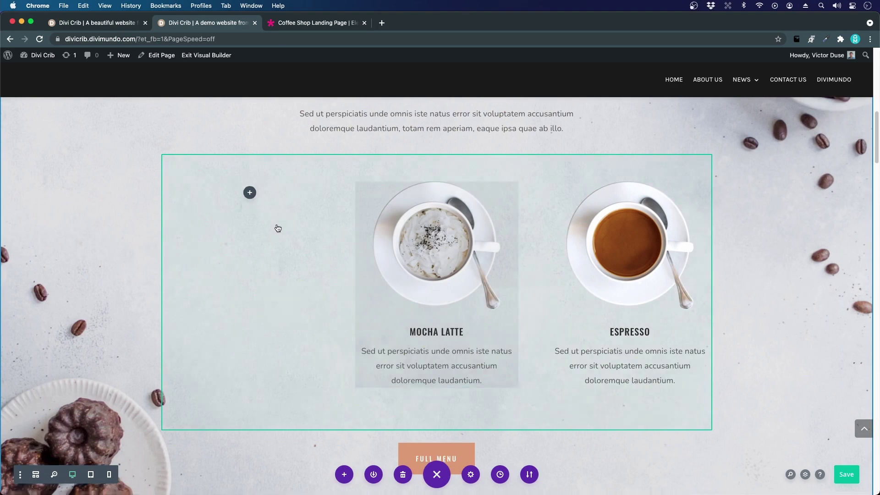
scroll(278, 228, "down", 5)
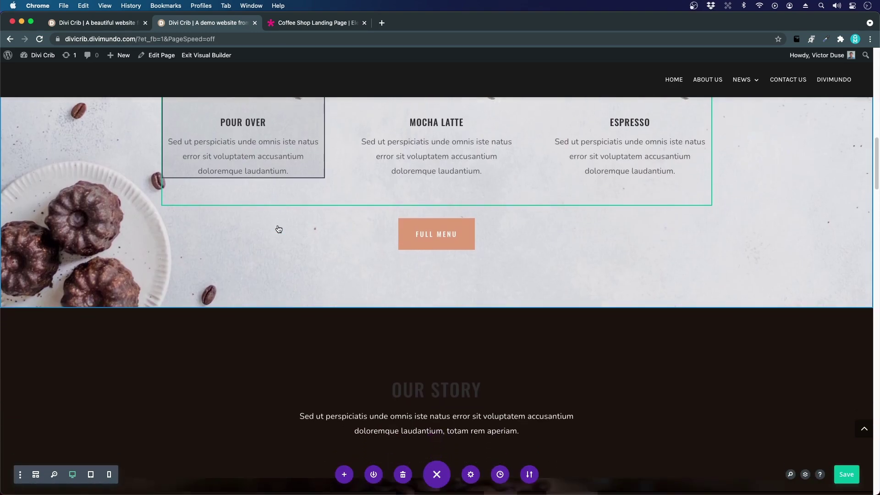
scroll(279, 229, "down", 15)
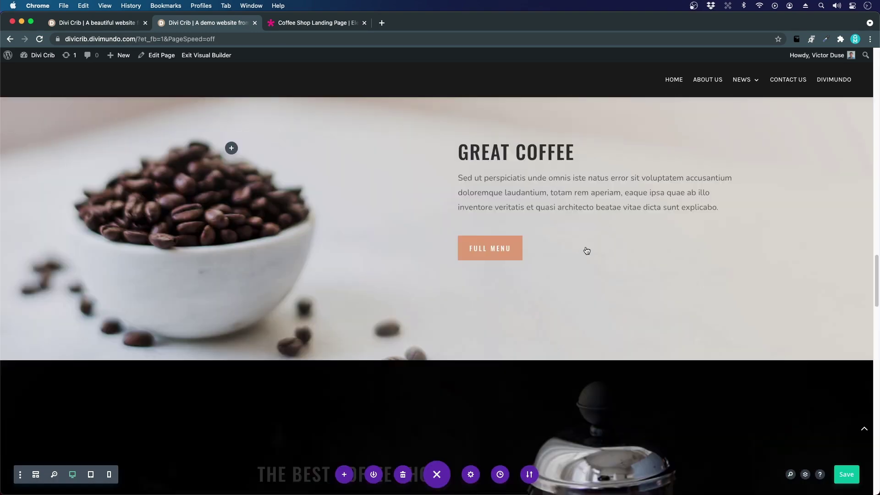
scroll(586, 251, "down", 10)
scroll(585, 253, "up", 20)
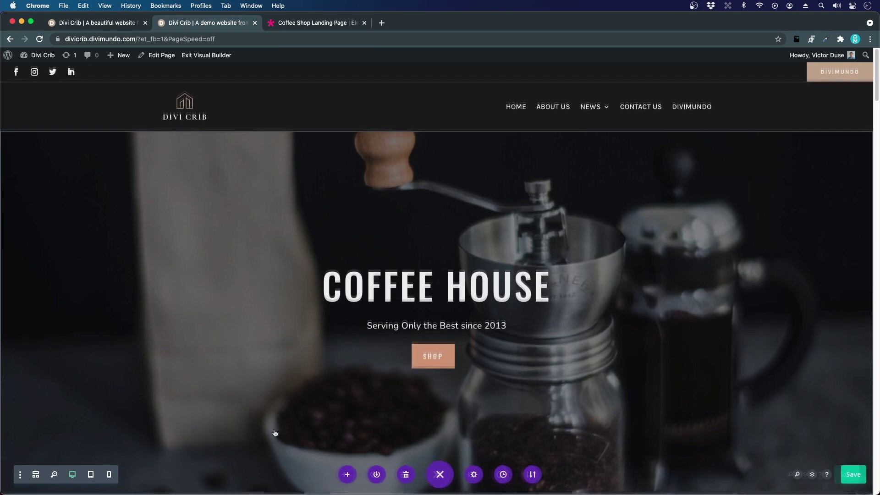
Step: View the Add to Library dialog without saving the page, and clear the page's entire layout
left_click(377, 475)
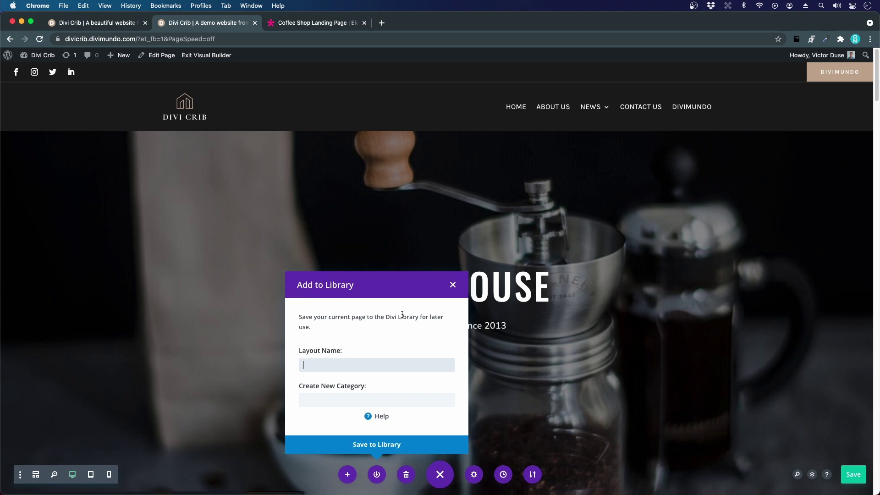
left_click(475, 290)
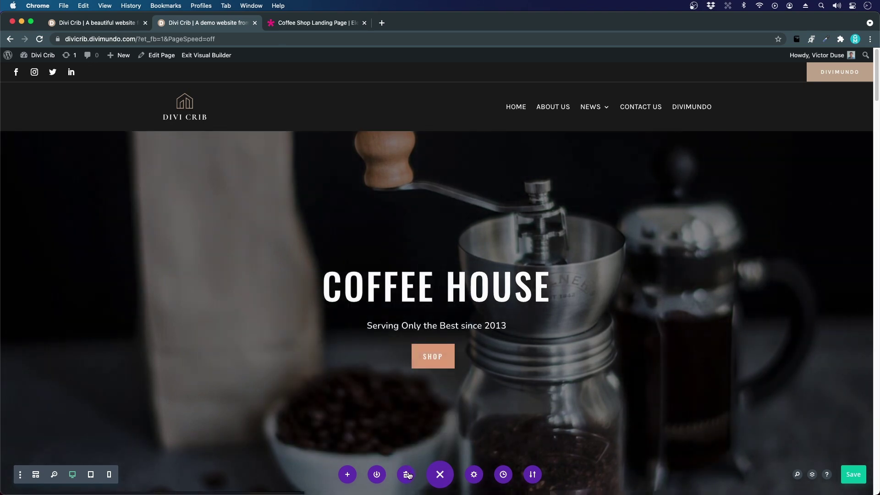
left_click(407, 474)
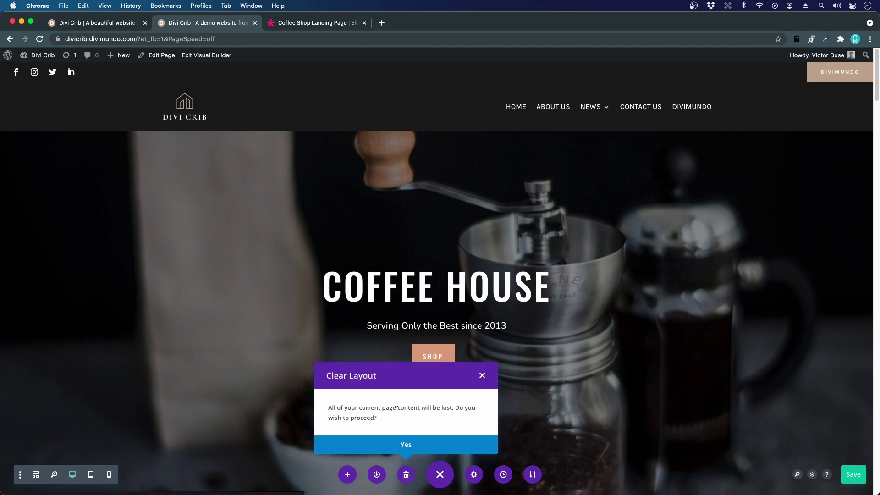
left_click(423, 445)
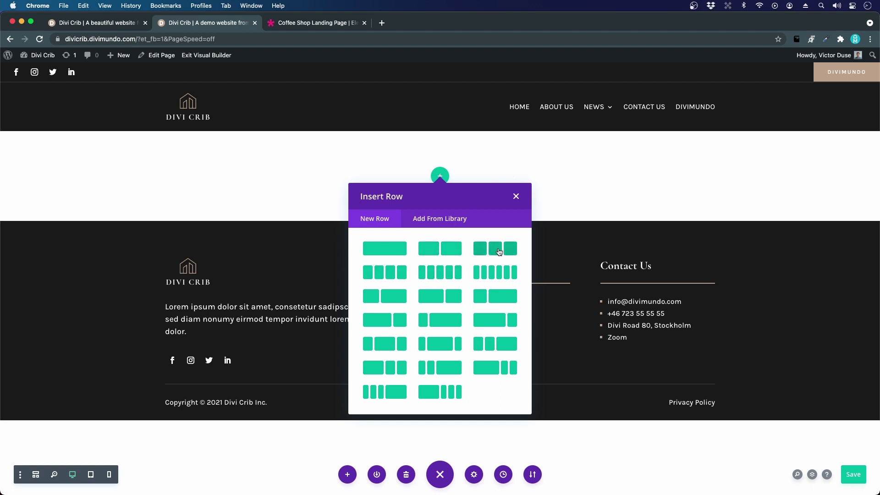
Step: Insert a row with three equal columns and add a Blurb module with default content to the first column
left_click(499, 252)
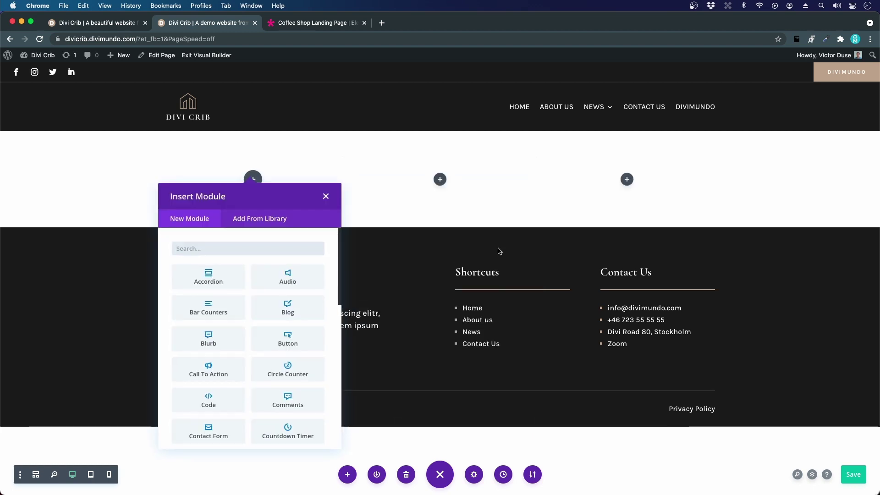
scroll(228, 293, "down", 10)
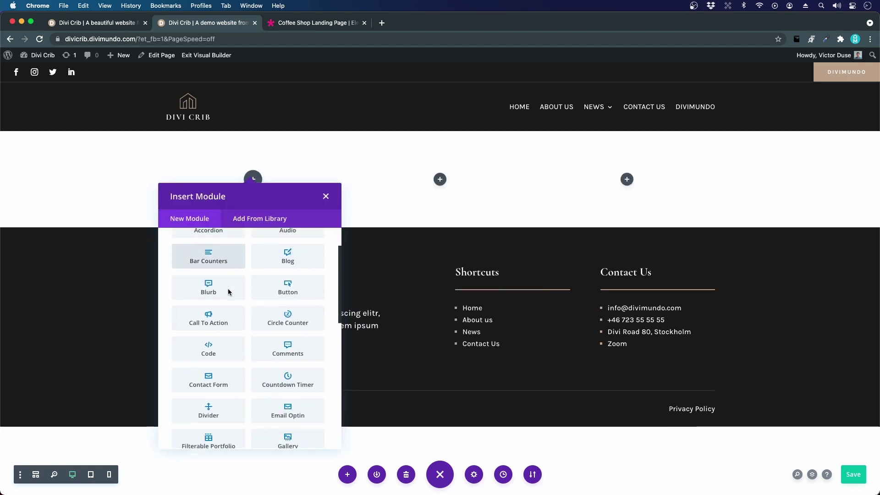
scroll(246, 305, "up", 10)
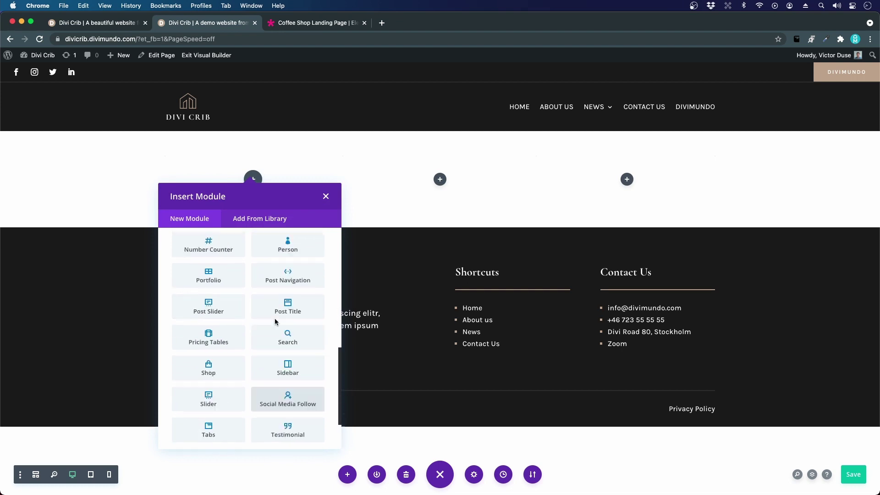
scroll(275, 321, "down", 2)
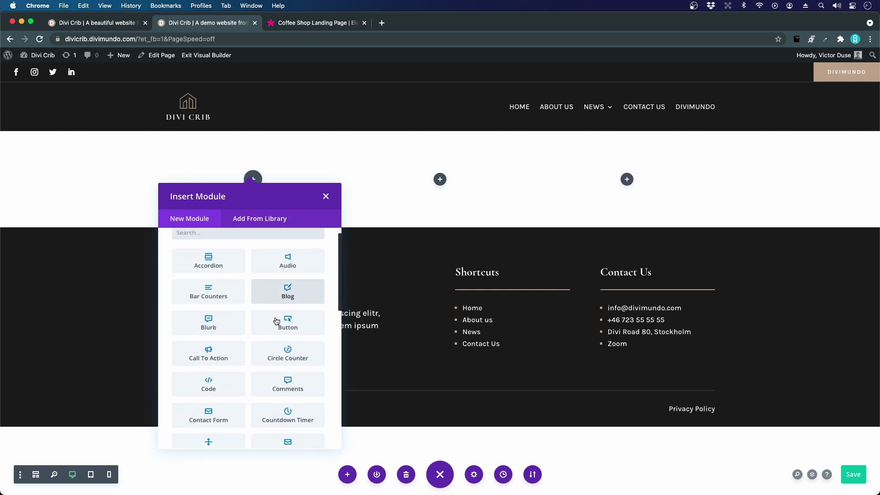
left_click(228, 305)
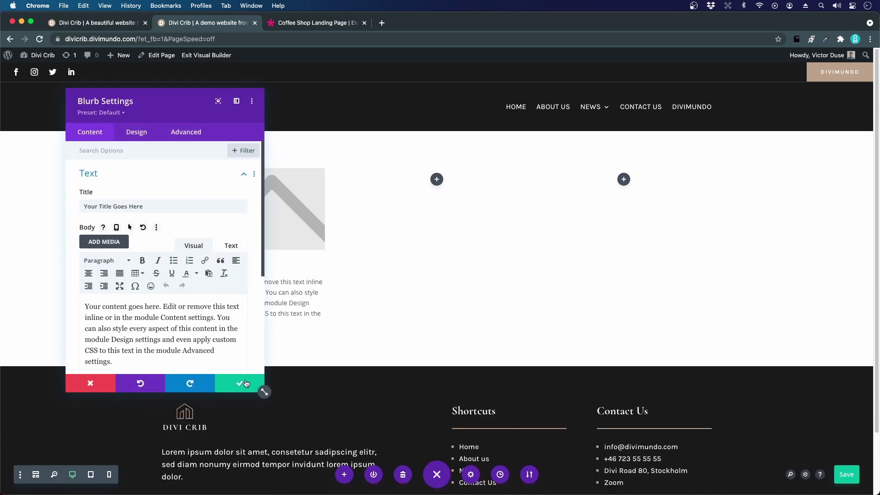
left_click(243, 384)
Step: Add a Contact Form module with its default fields to the second column
left_click(436, 179)
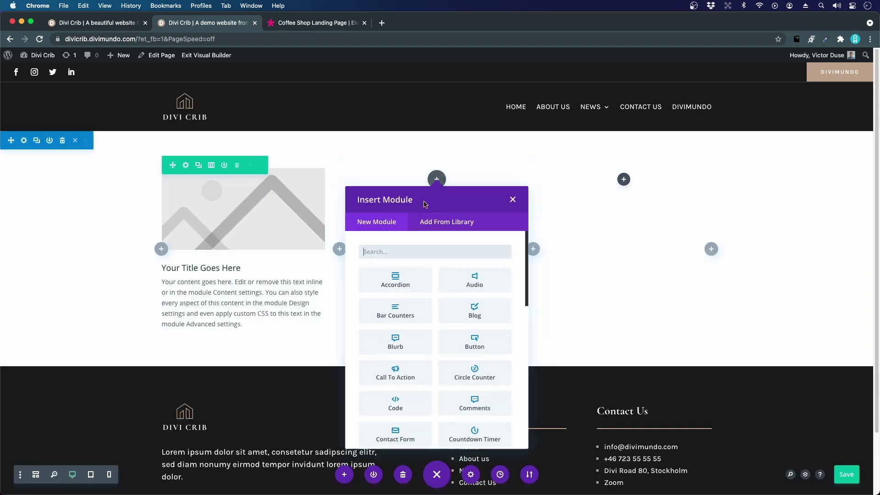
scroll(442, 303, "down", 1)
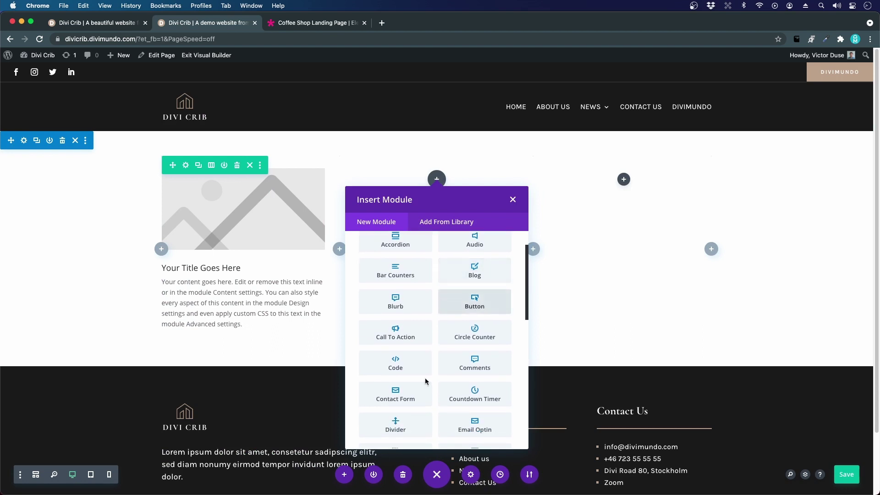
left_click(401, 400)
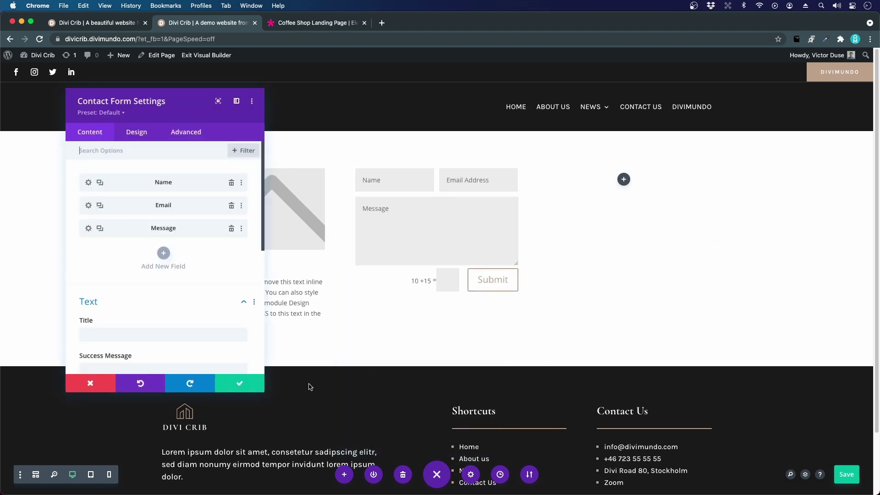
left_click(250, 385)
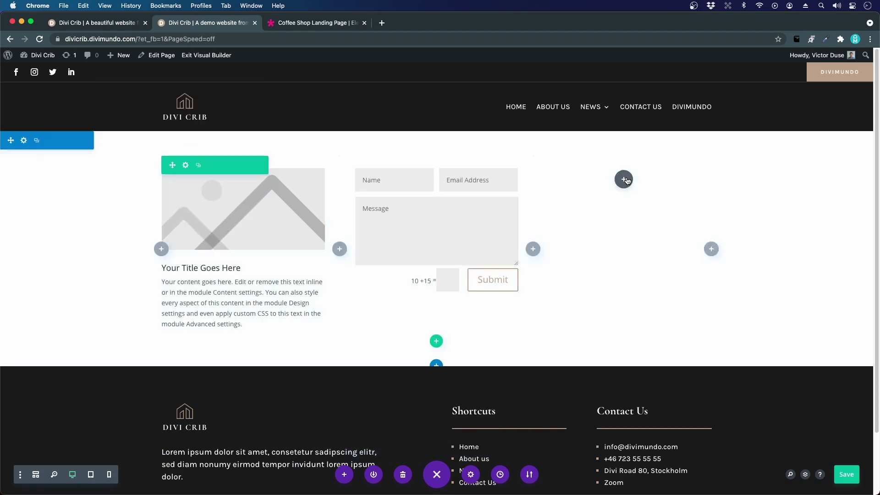
Step: Add an Image module to the third column using coffee-item-1.png from the media library
left_click(625, 179)
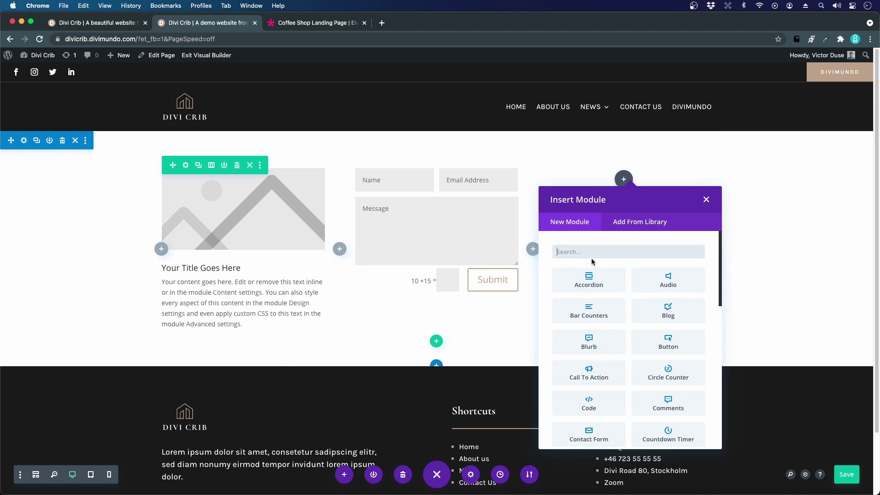
type("inm")
key("BackSpace")
key("BackSpace")
type("ma")
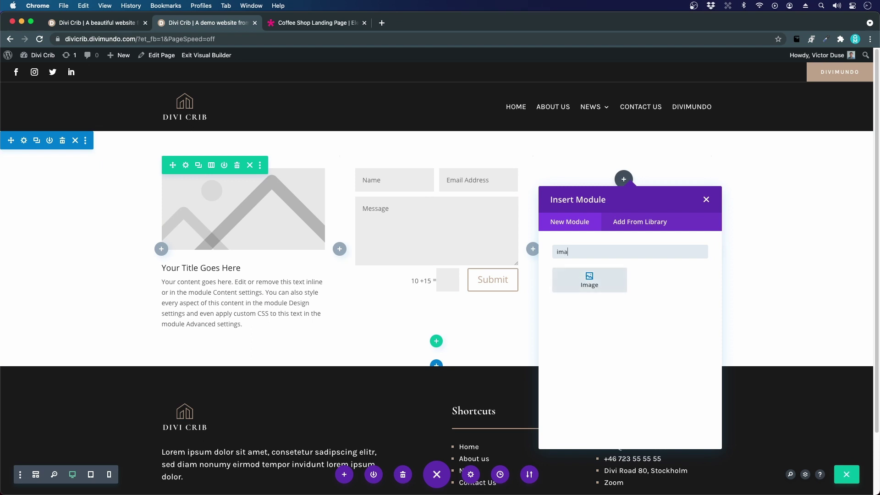
left_click(594, 280)
left_click(166, 252)
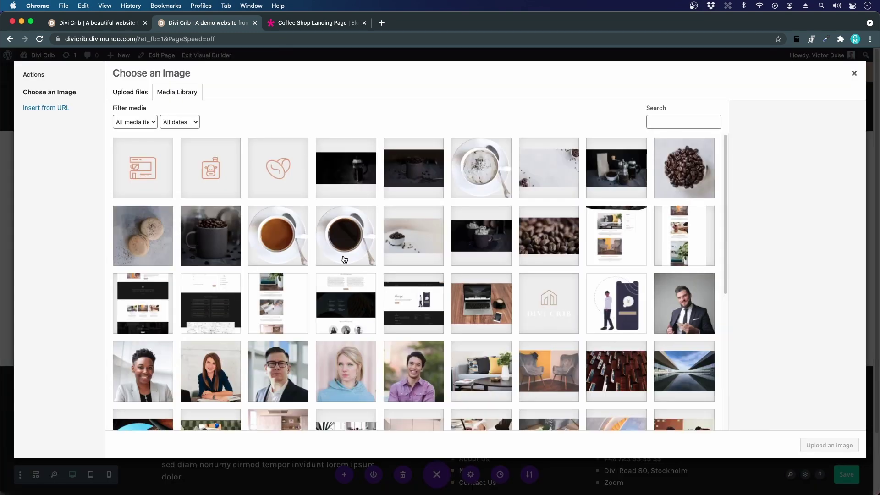
left_click(344, 260)
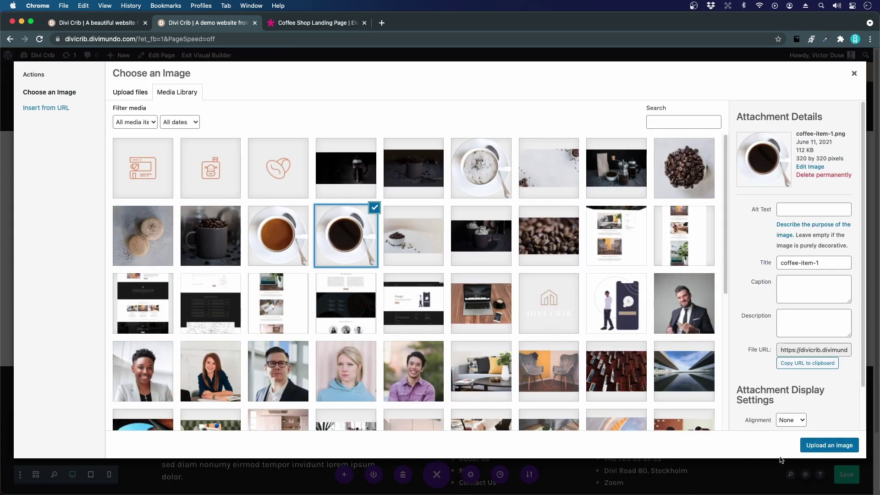
left_click(830, 445)
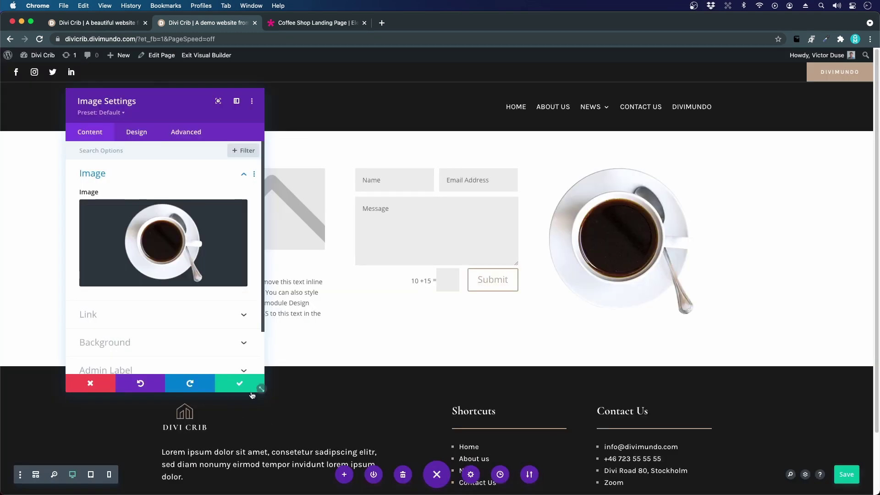
left_click(253, 387)
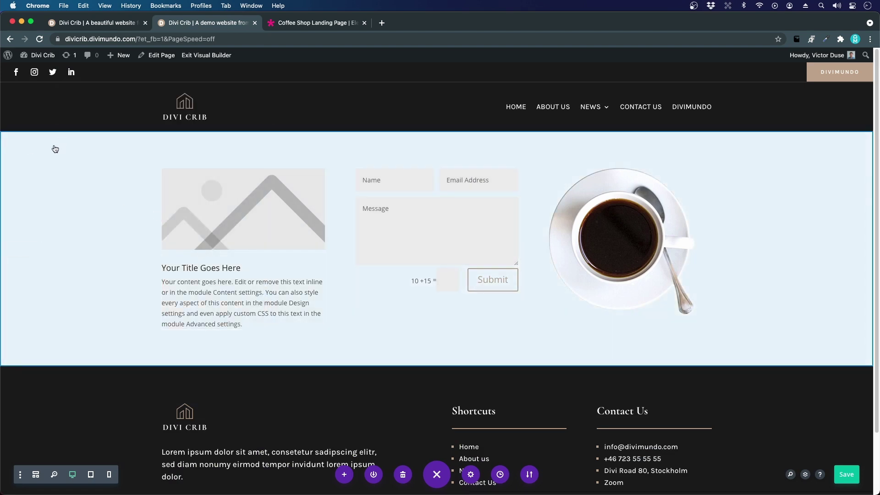
Step: Duplicate the section containing the blurb, contact form and coffee image
mouse_move(29, 165)
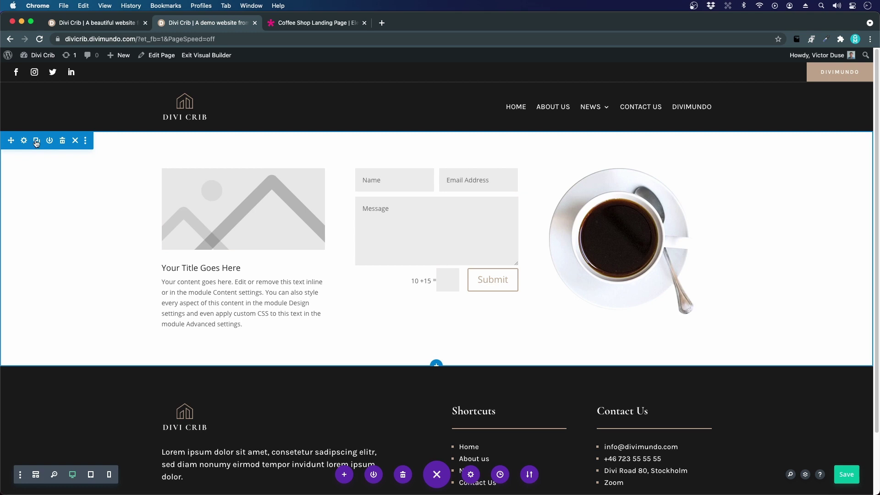
left_click(36, 143)
scroll(106, 339, "down", 3)
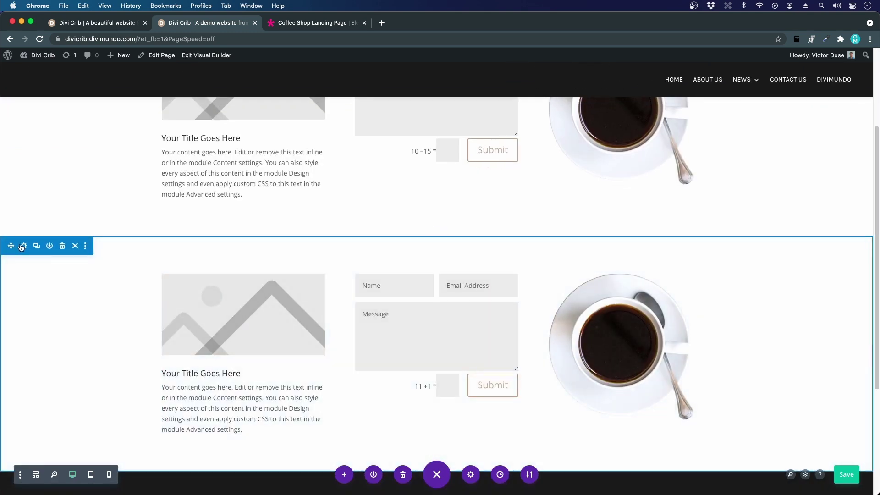
Step: Set the duplicated section's background image to pexels-snapwire-227675.jpg from the media library
left_click(22, 248)
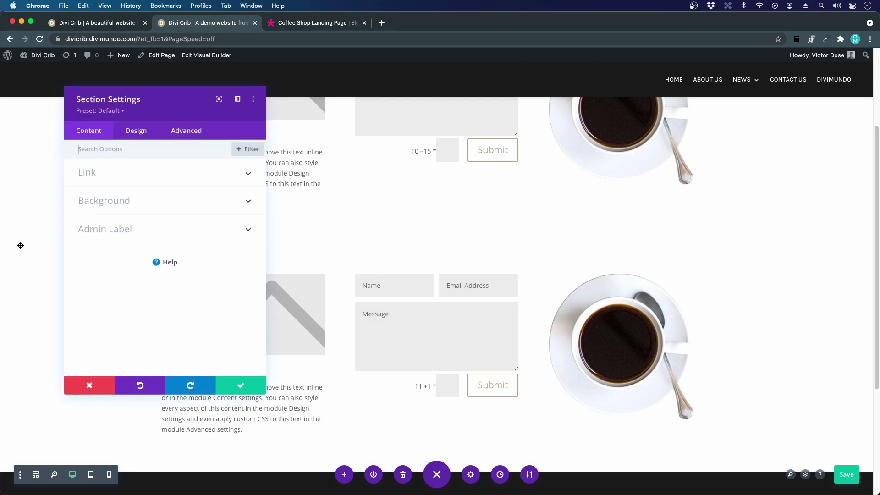
left_click(129, 205)
left_click(186, 190)
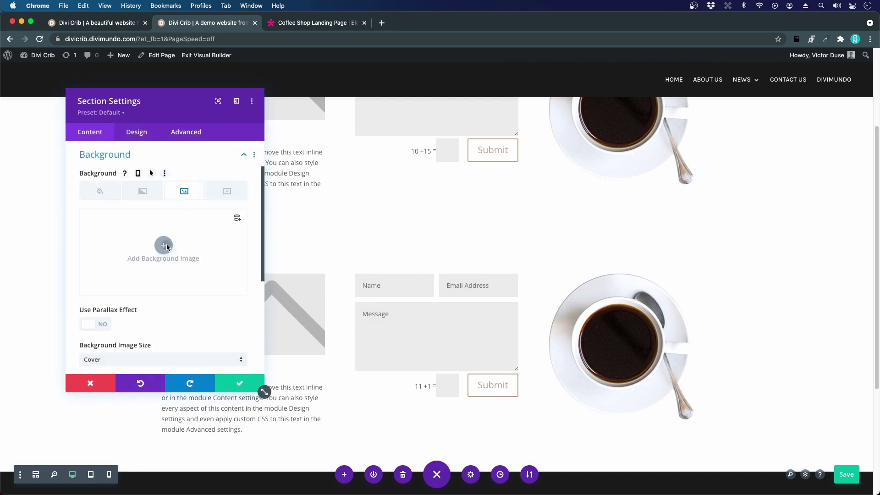
left_click(165, 246)
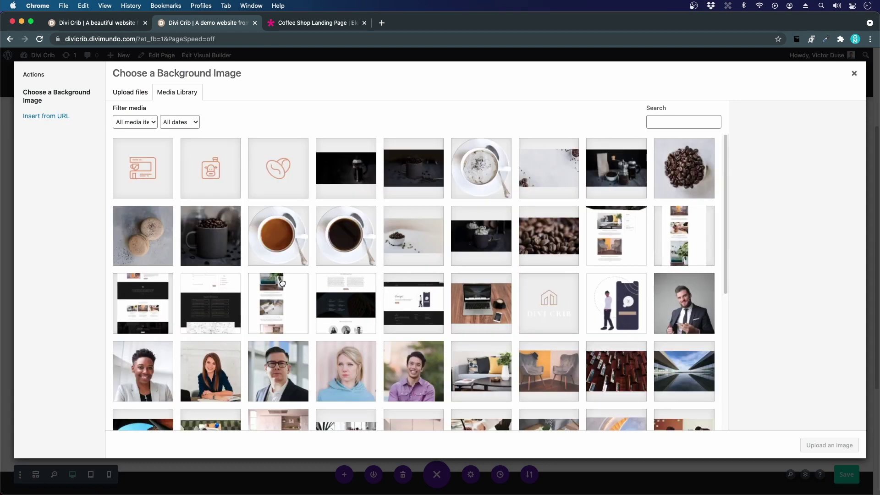
scroll(366, 303, "down", 2)
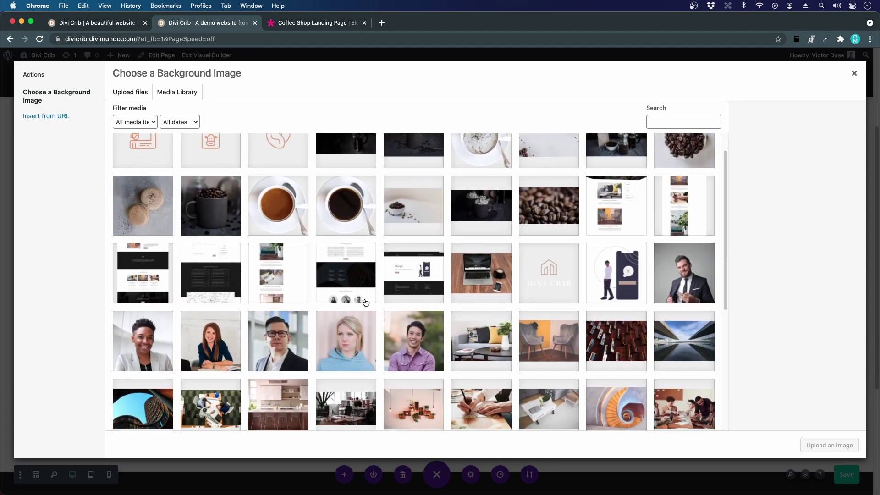
scroll(366, 303, "down", 2)
left_click(632, 312)
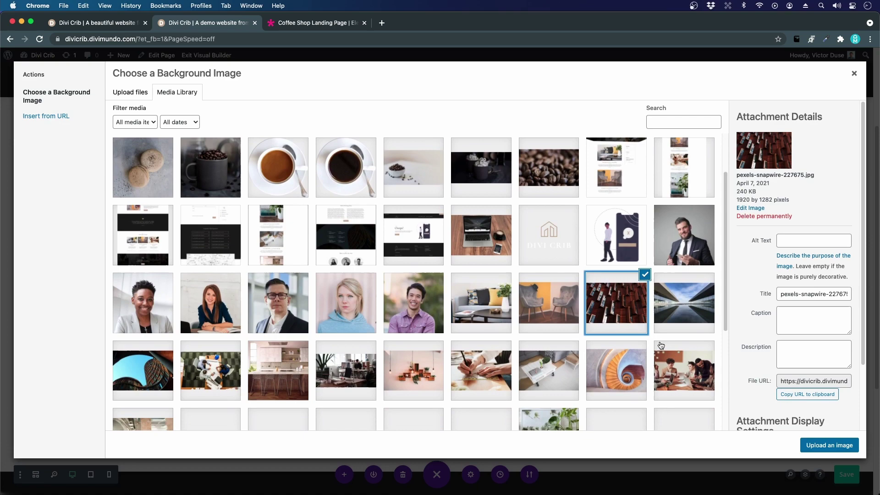
left_click(823, 443)
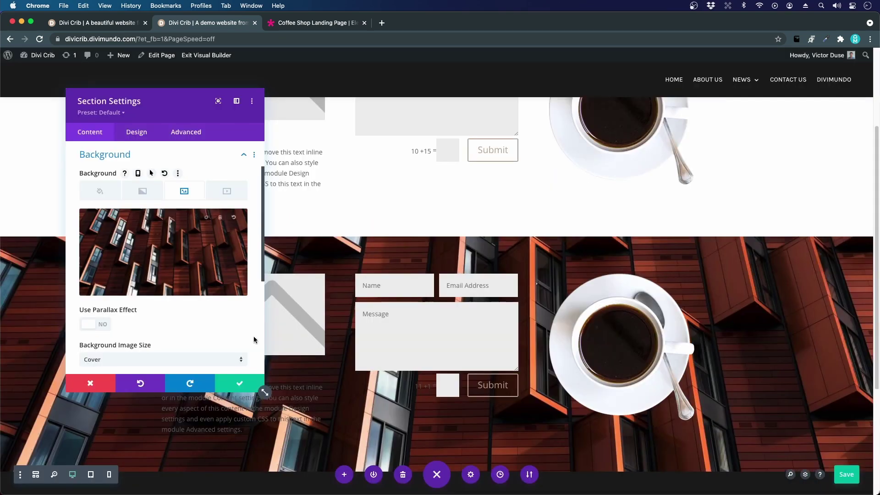
left_click(251, 382)
Step: Set the text color of the Blurb module in the duplicated section to Light
scroll(570, 389, "down", 3)
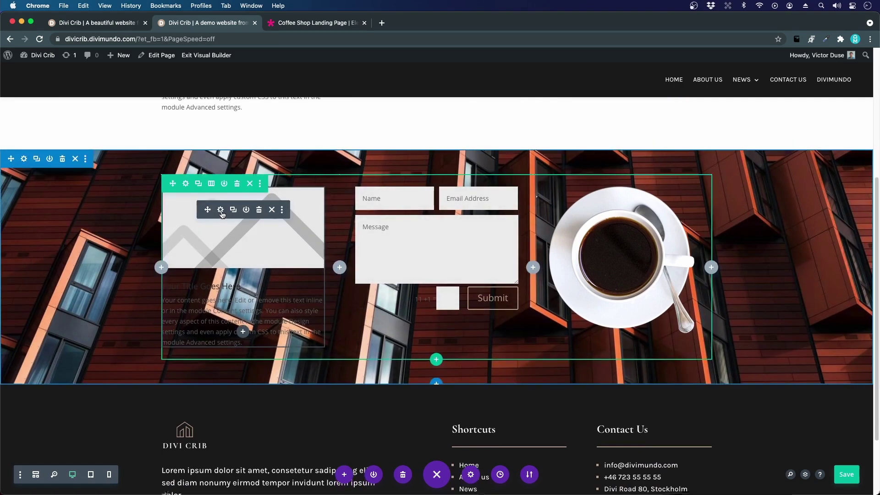
left_click(220, 210)
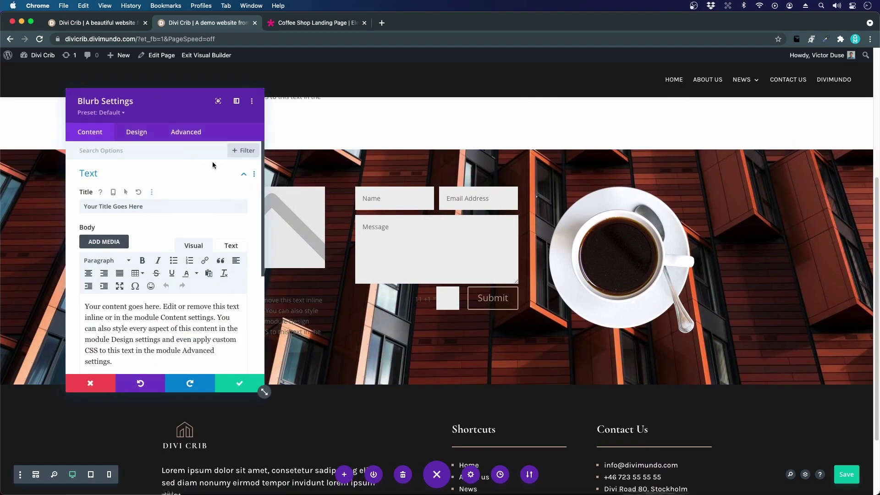
left_click(137, 132)
left_click(82, 202)
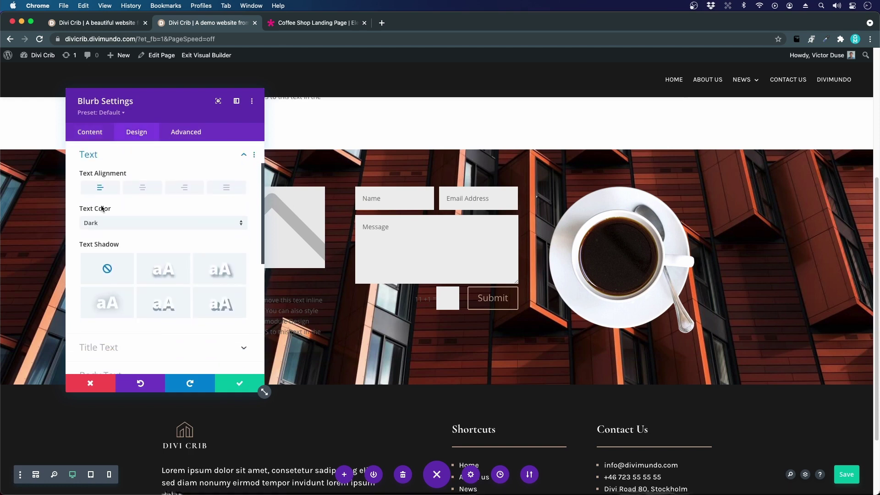
left_click(104, 224)
left_click(100, 231)
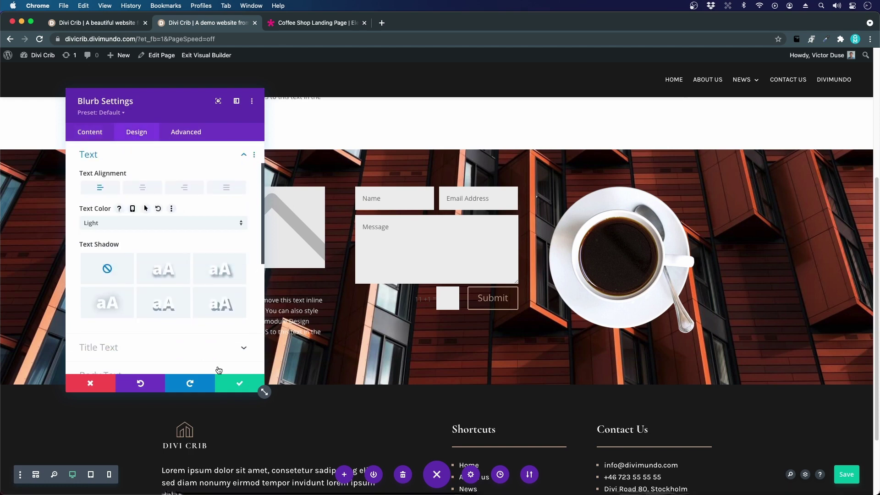
left_click(232, 383)
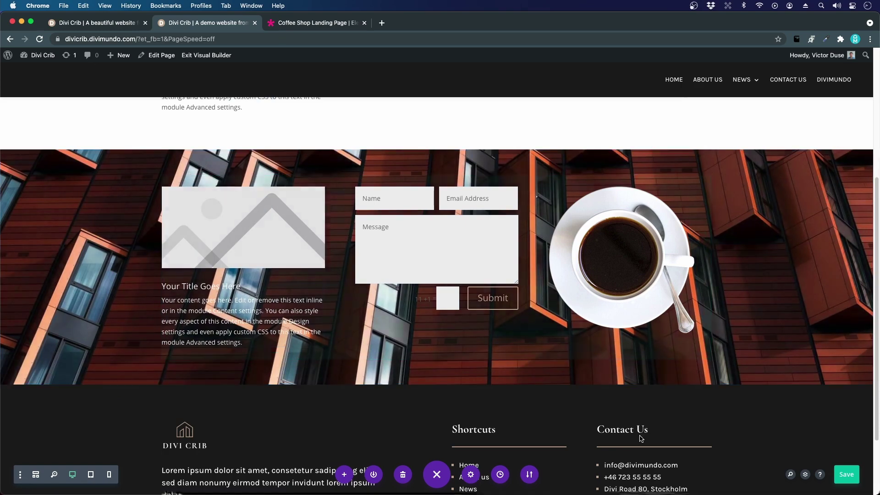
Step: Examine the page's content settings, including the title, excerpt, featured image and Split Testing option
scroll(587, 395, "up", 5)
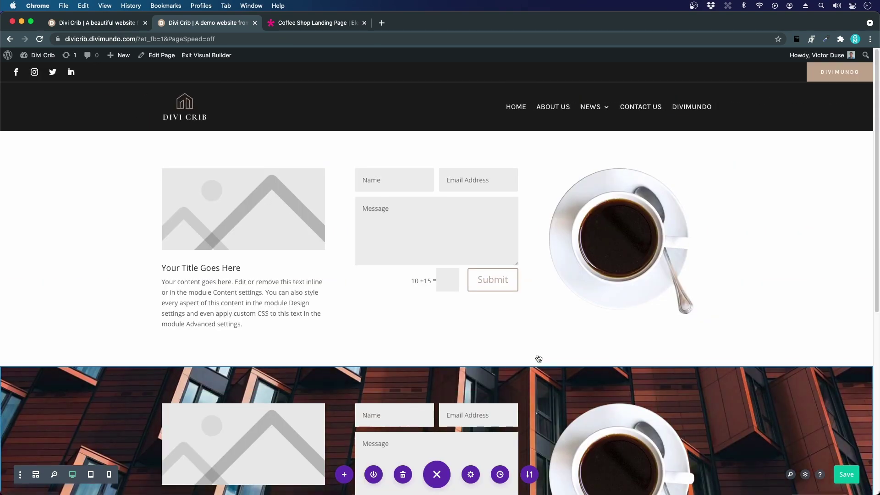
scroll(537, 351, "down", 1)
scroll(535, 351, "up", 1)
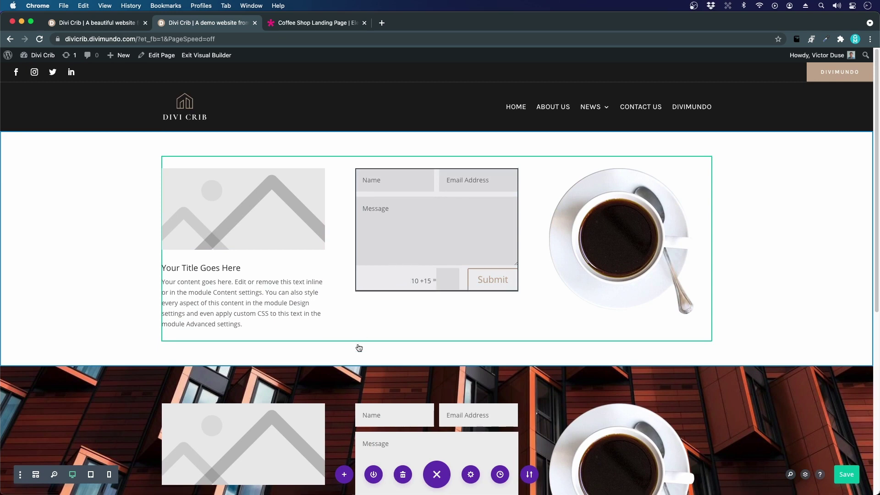
left_click(471, 474)
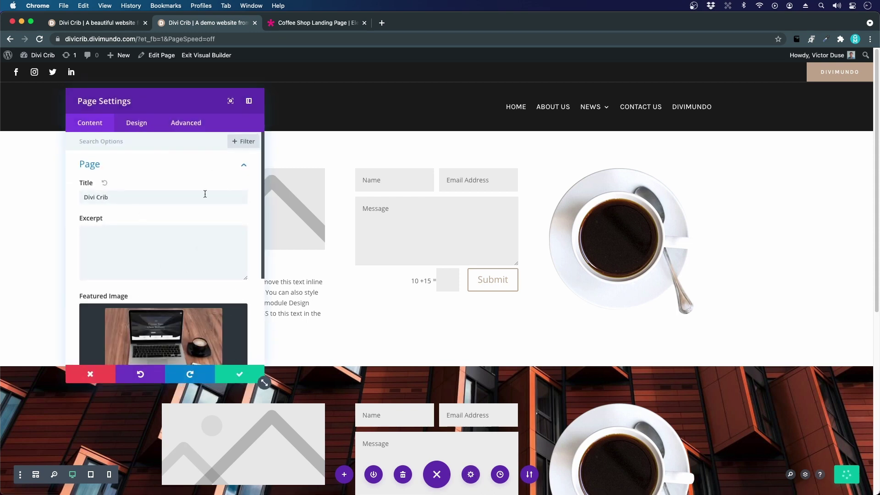
left_click(105, 198)
triple_click(126, 199)
left_click(122, 198)
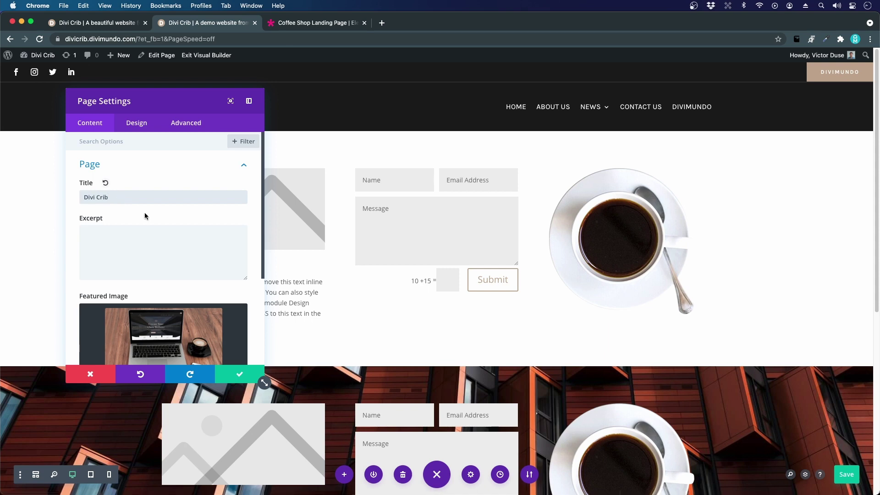
scroll(144, 213, "down", 3)
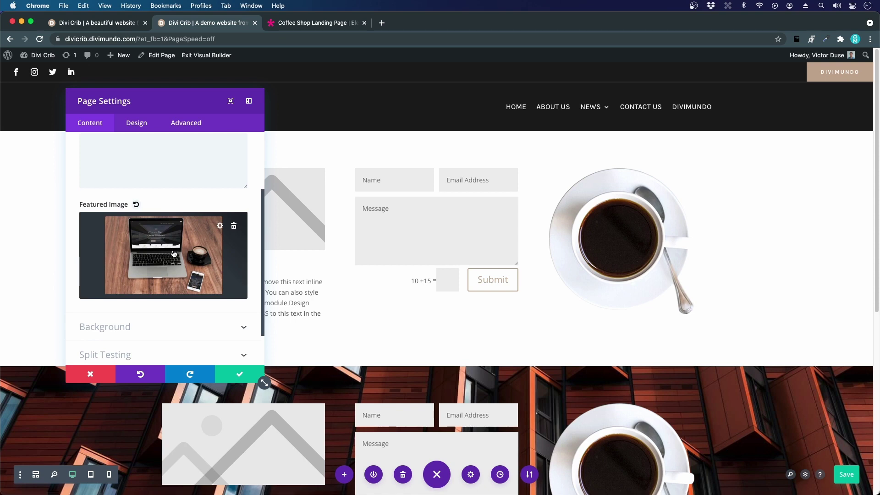
scroll(173, 253, "down", 2)
scroll(174, 254, "up", 6)
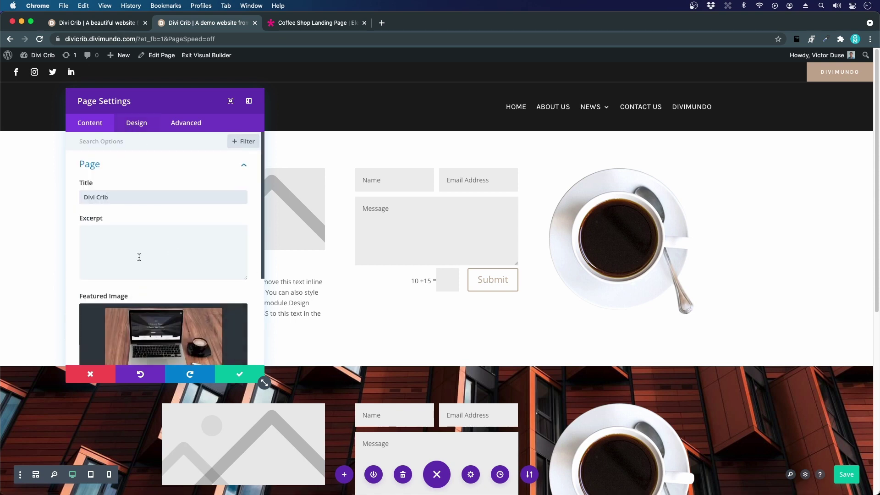
scroll(138, 255, "down", 6)
left_click(142, 312)
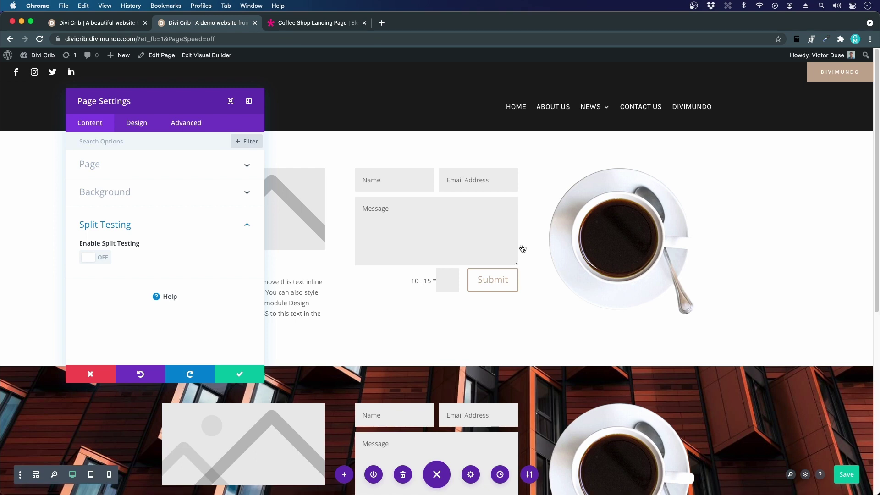
Step: Review the page's design and advanced settings, including Custom CSS, and close the page settings
left_click(144, 128)
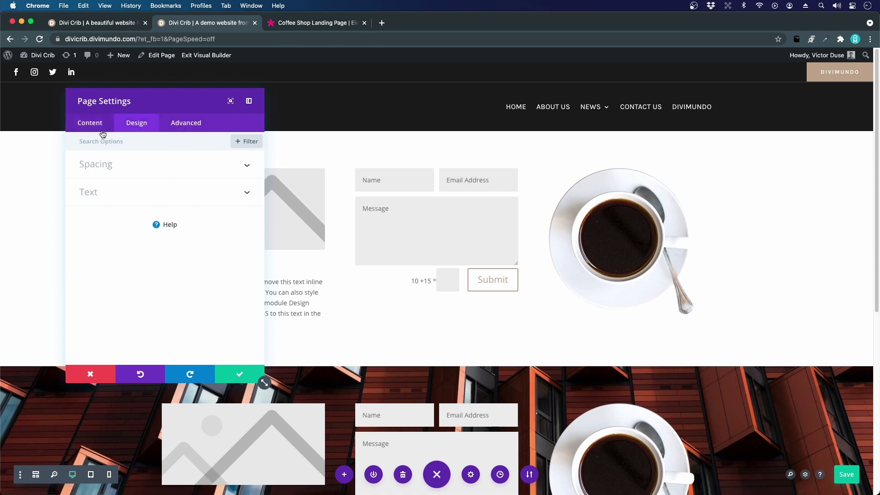
left_click(186, 125)
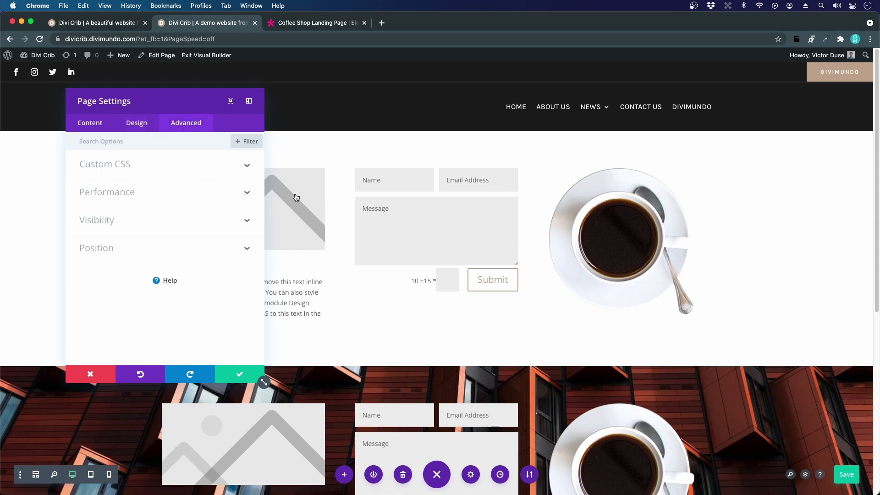
left_click(106, 169)
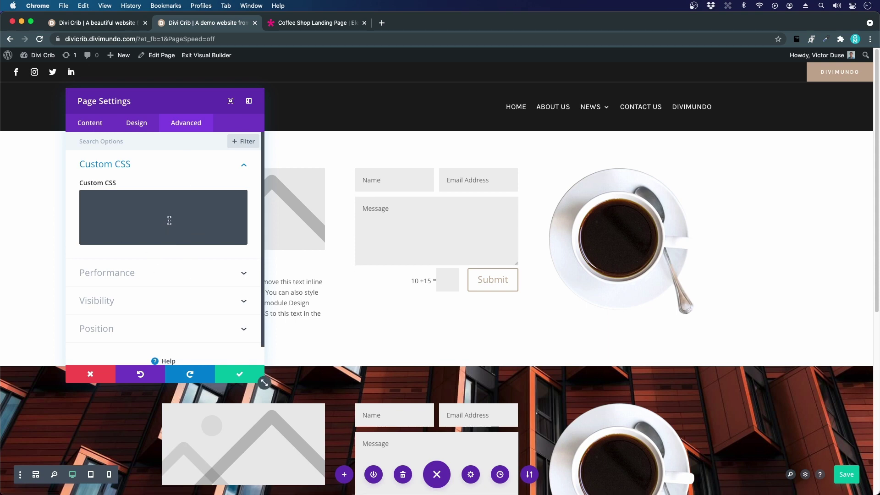
scroll(169, 219, "down", 1)
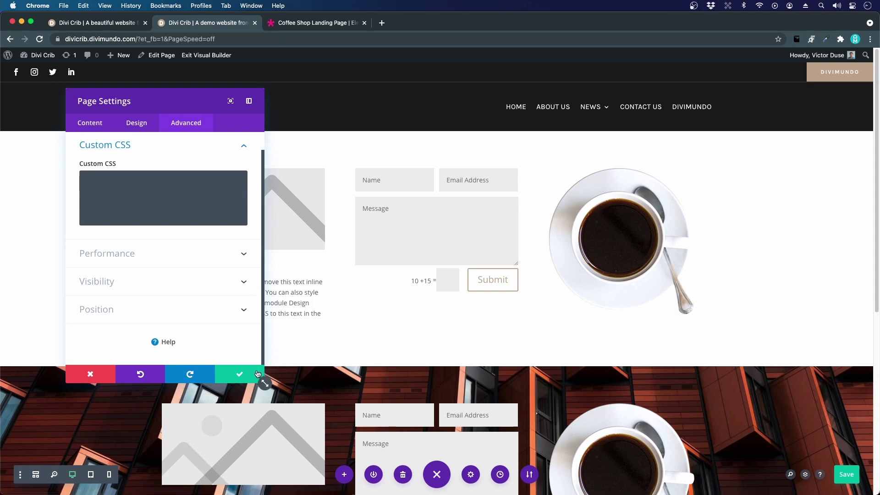
left_click(239, 374)
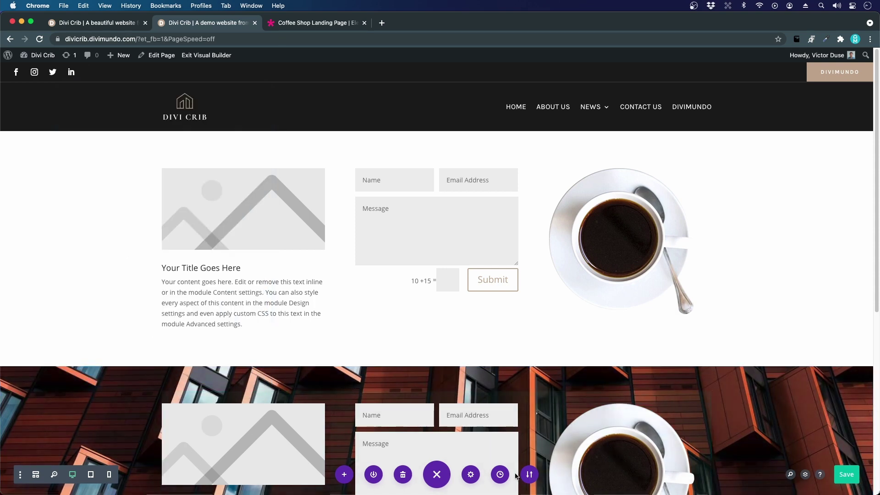
Step: Restore the page to the Loaded Page state at 09:27:44 in the editing history
left_click(500, 475)
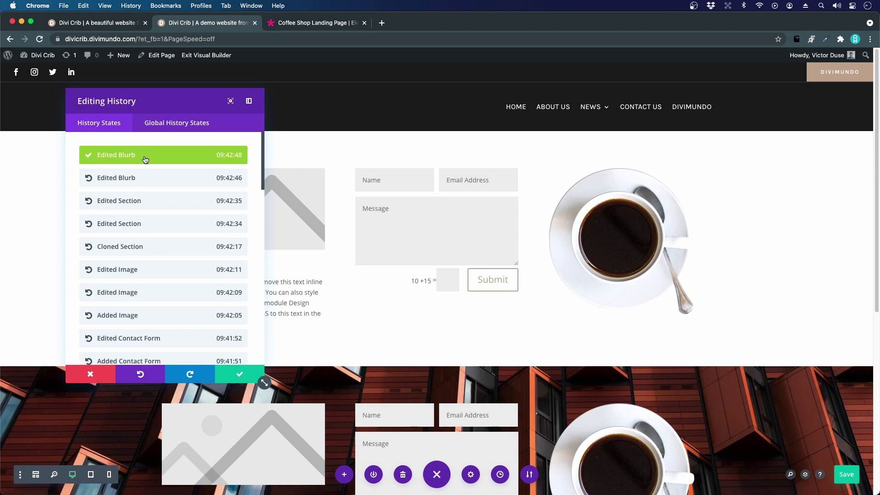
scroll(143, 159, "down", 5)
scroll(184, 238, "down", 15)
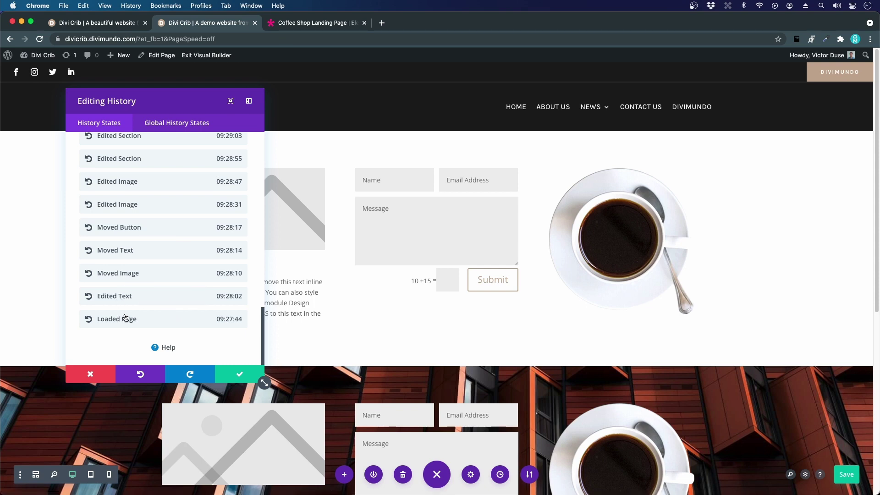
left_click(213, 323)
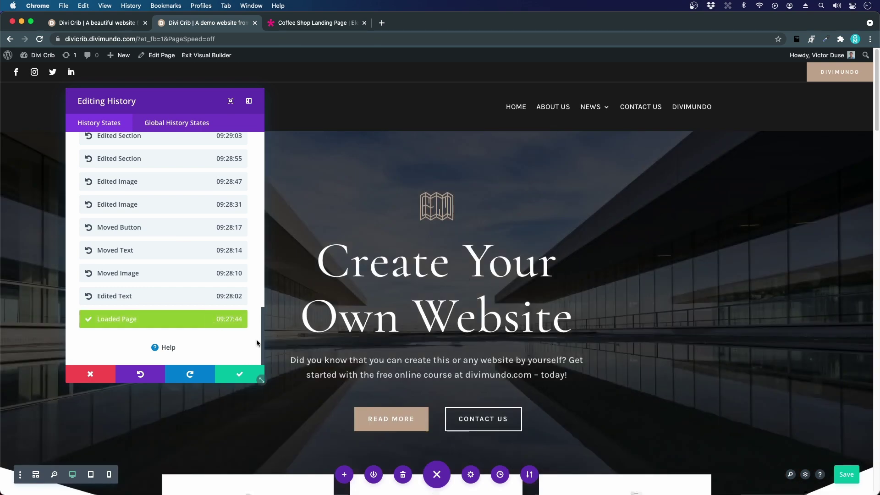
left_click(242, 379)
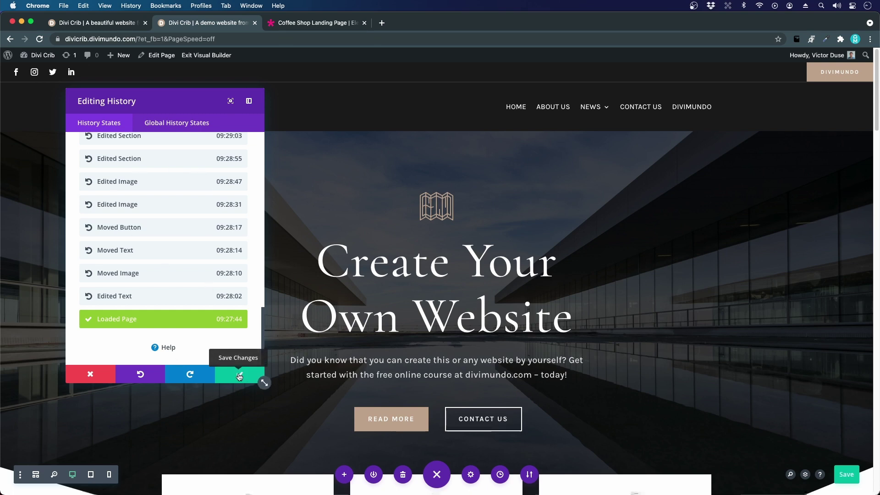
left_click(239, 376)
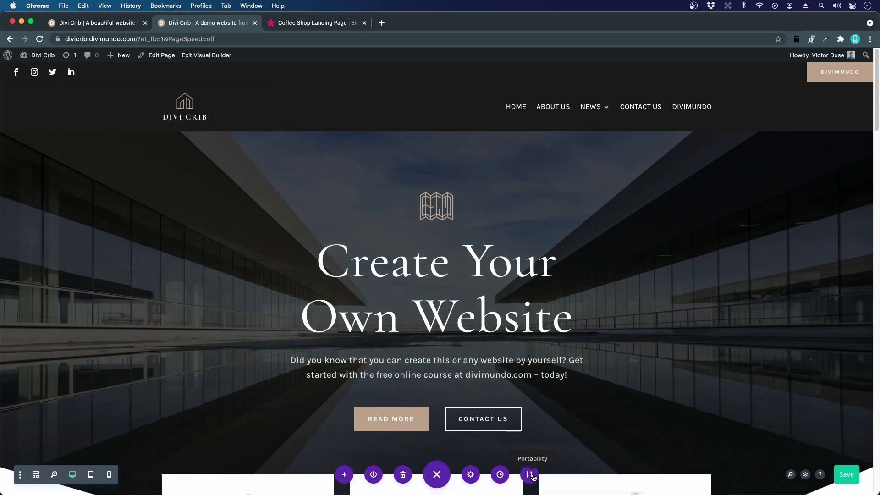
Step: Review the Portability export and import options for the layout without transferring anything
left_click(530, 476)
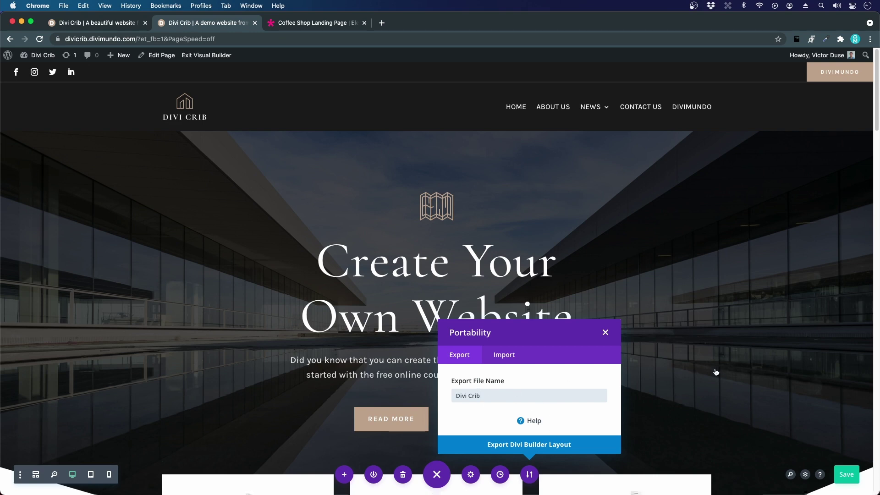
left_click(498, 357)
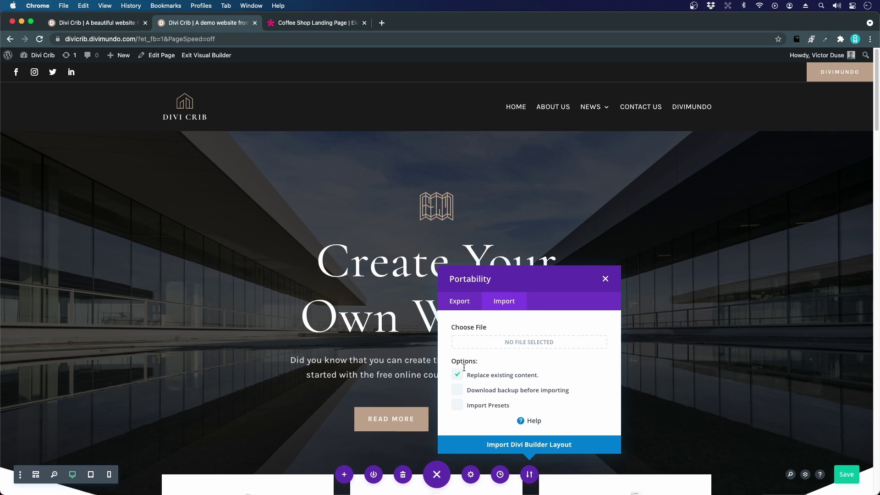
left_click(605, 280)
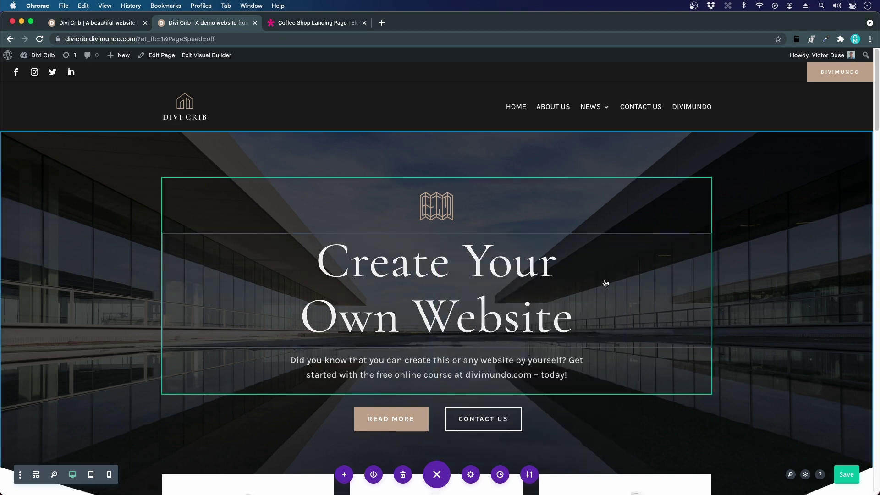